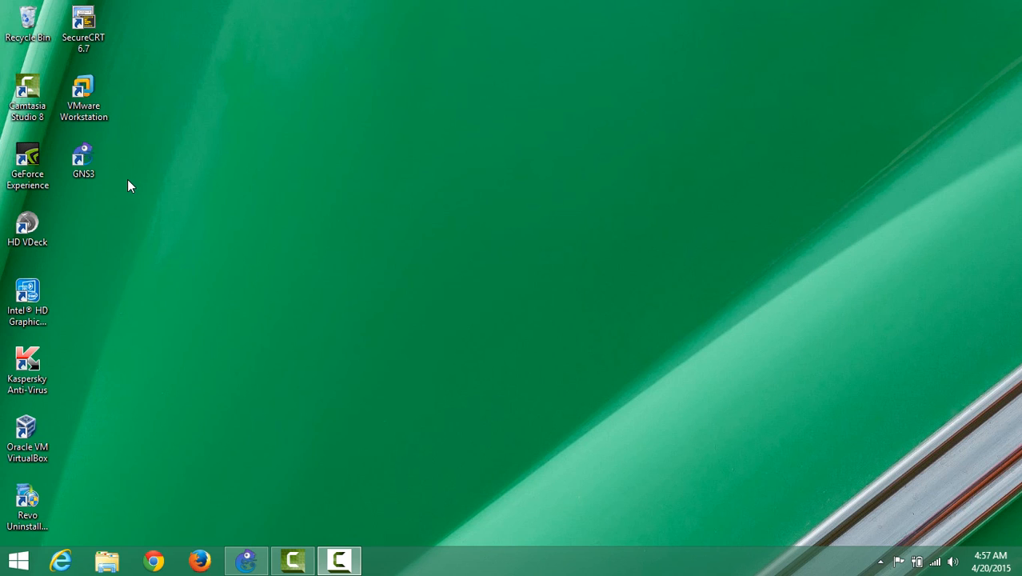
- Launch GNS3 from its desktop shortcut
double_click(84, 164)
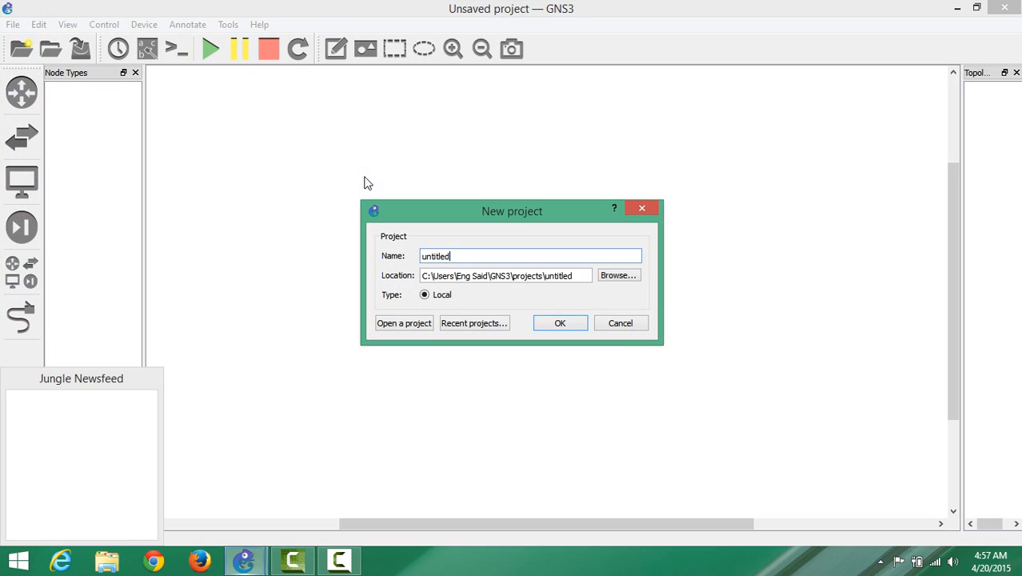
- Cancel the New project dialog and open the Edit menu
click(627, 331)
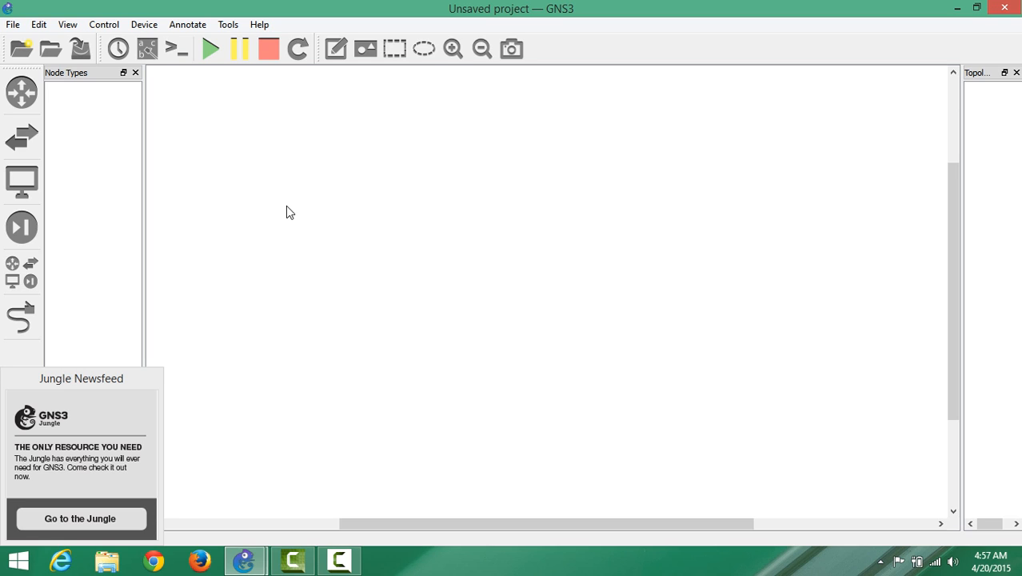
click(39, 27)
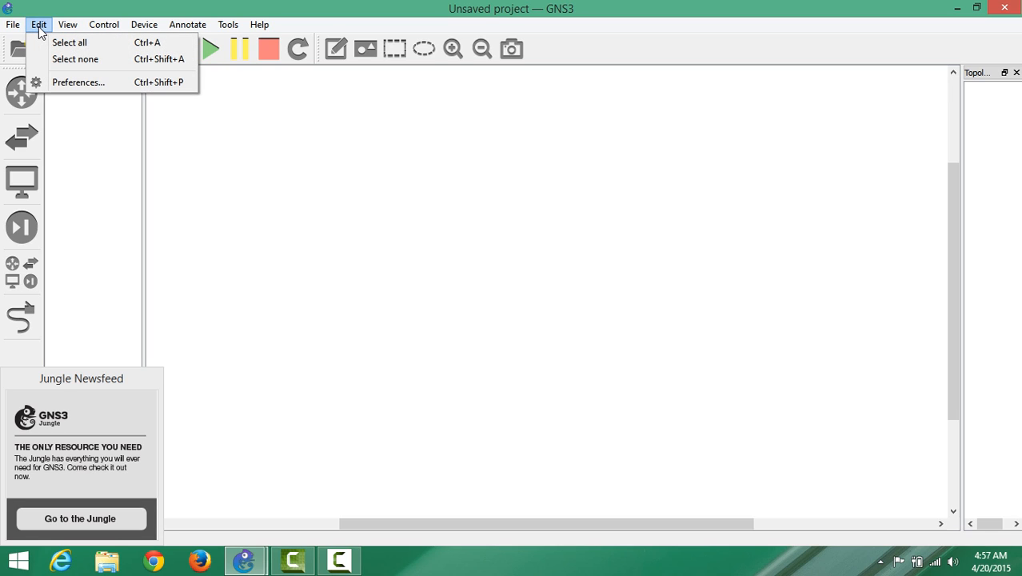
- Delete the existing IDS template from Preferences > QEMU VMs and apply the removal
click(72, 84)
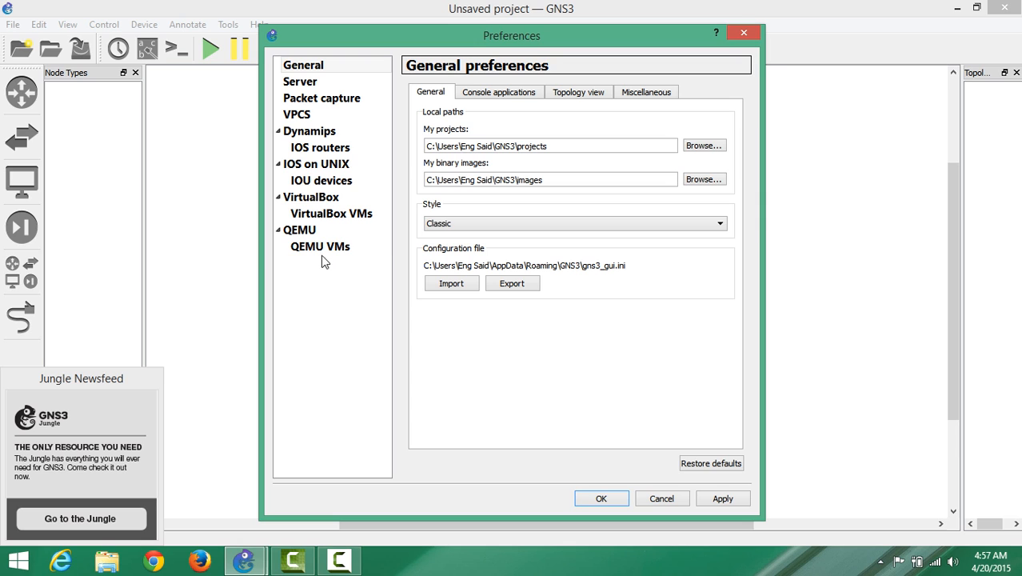
click(321, 245)
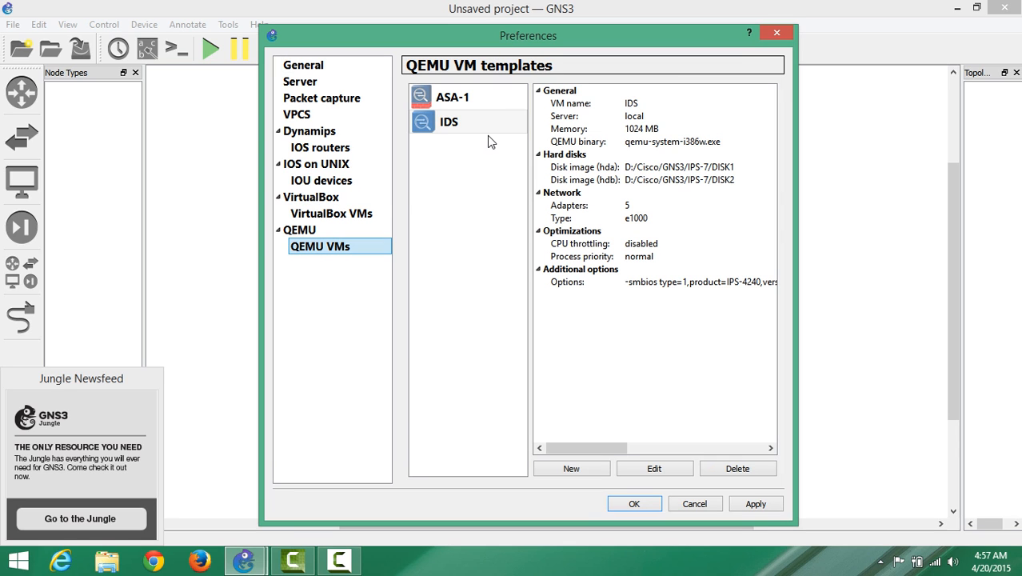
click(487, 130)
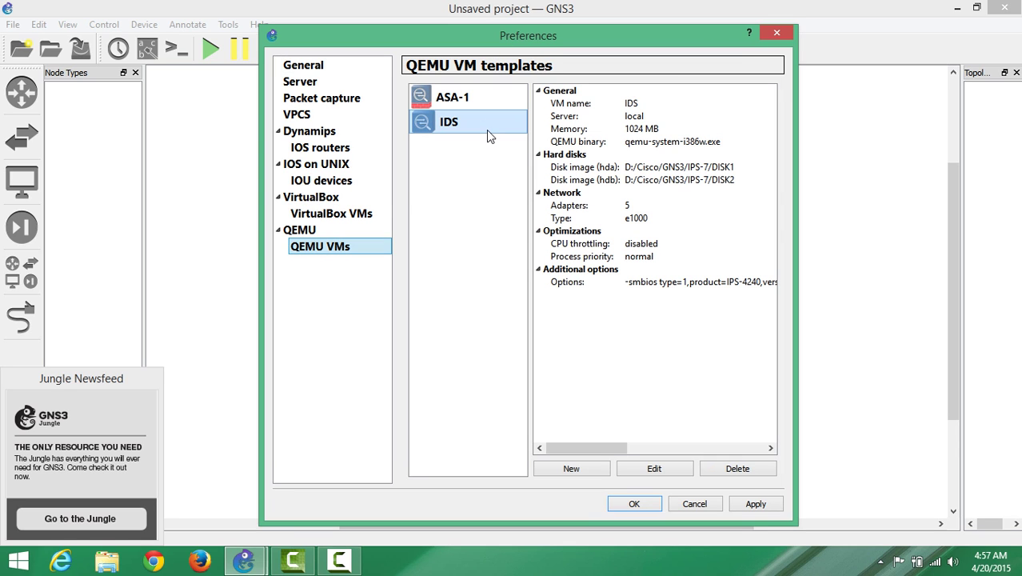
click(733, 470)
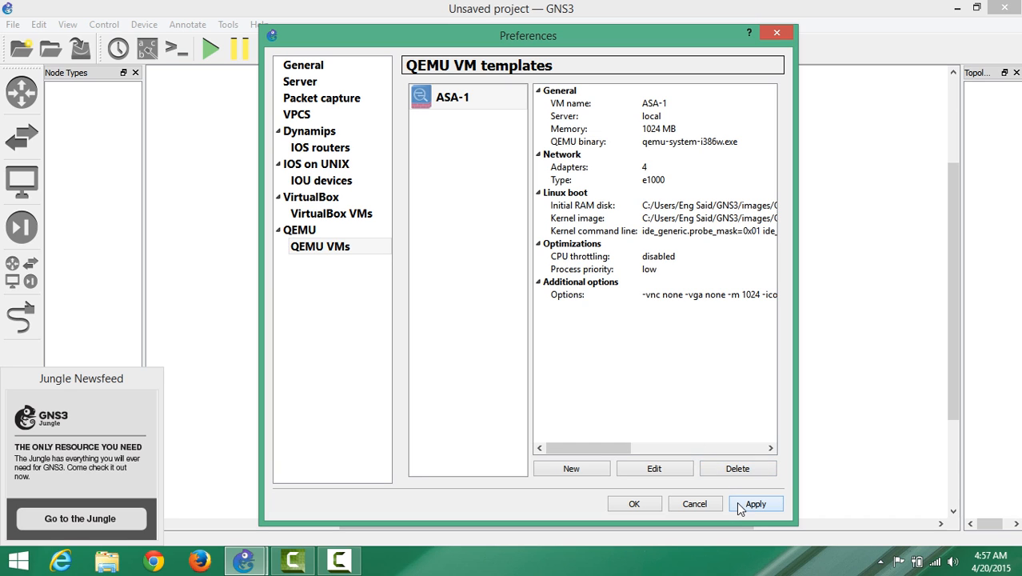
click(736, 501)
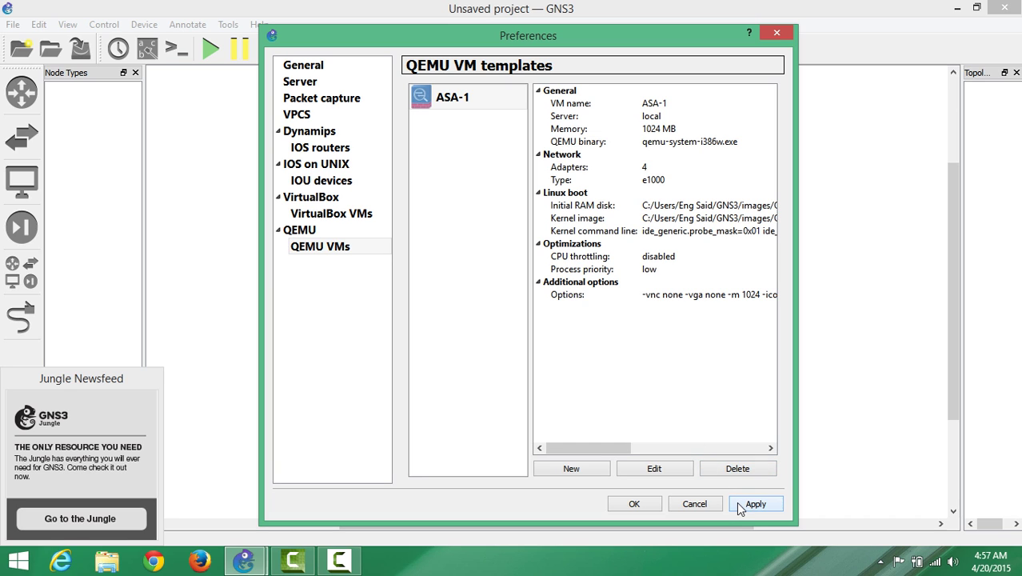
- Start a new QEMU VM template of type IDS, keeping name IDS, binary and 1024 MB RAM
click(561, 471)
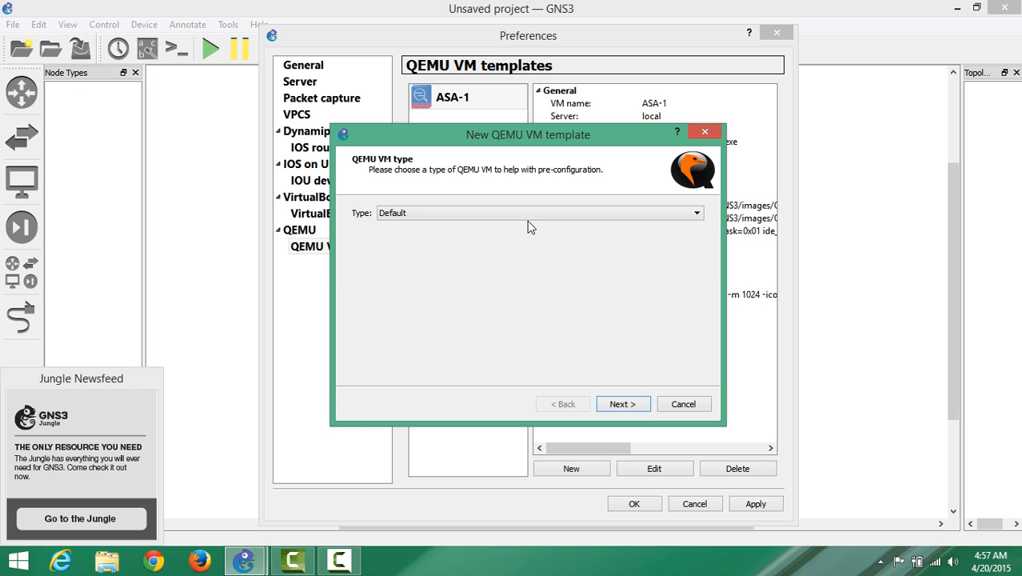
click(527, 214)
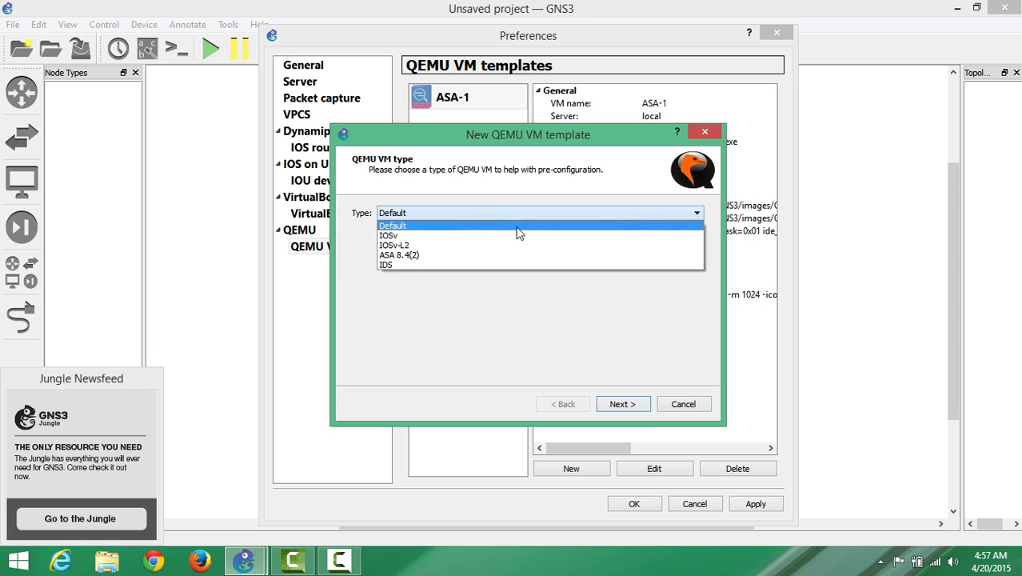
click(489, 263)
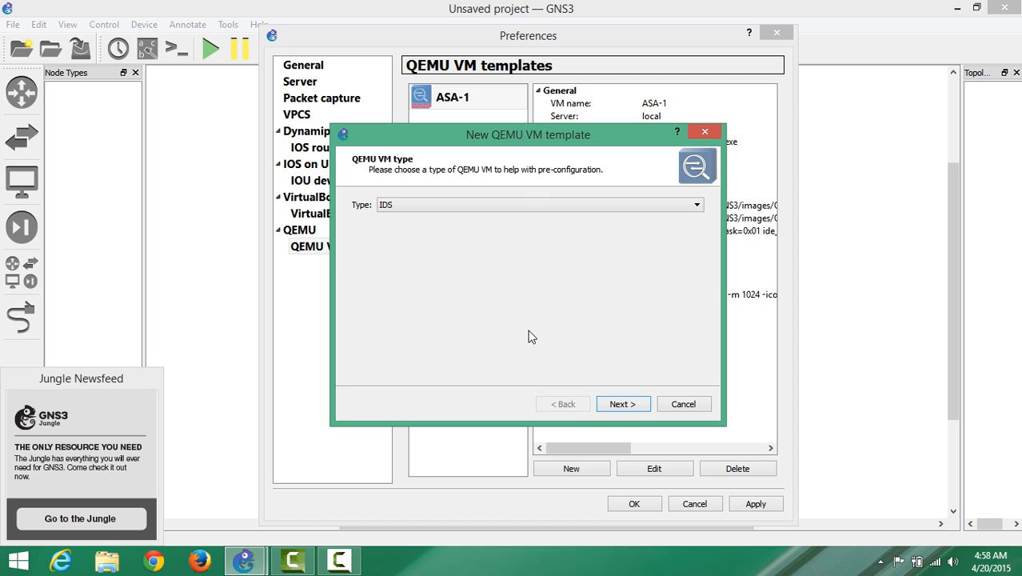
click(622, 404)
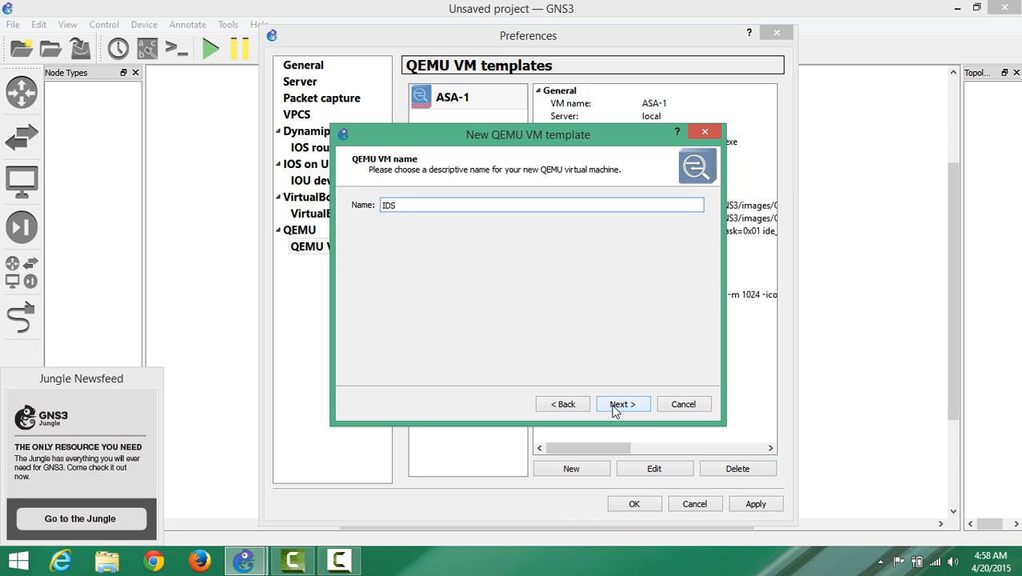
click(622, 404)
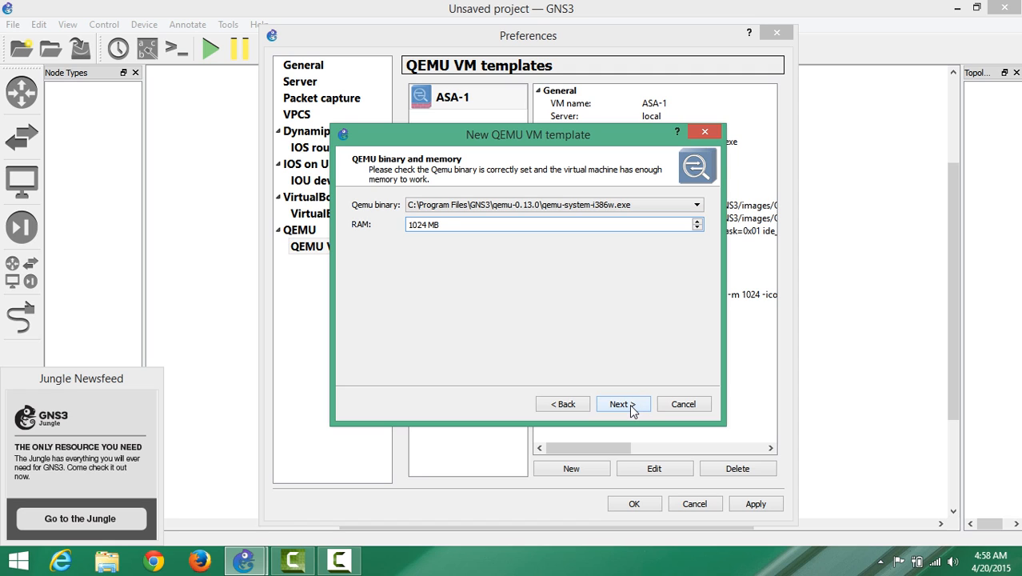
- Reach the disk image step and browse this computer's drives for the base image
click(623, 404)
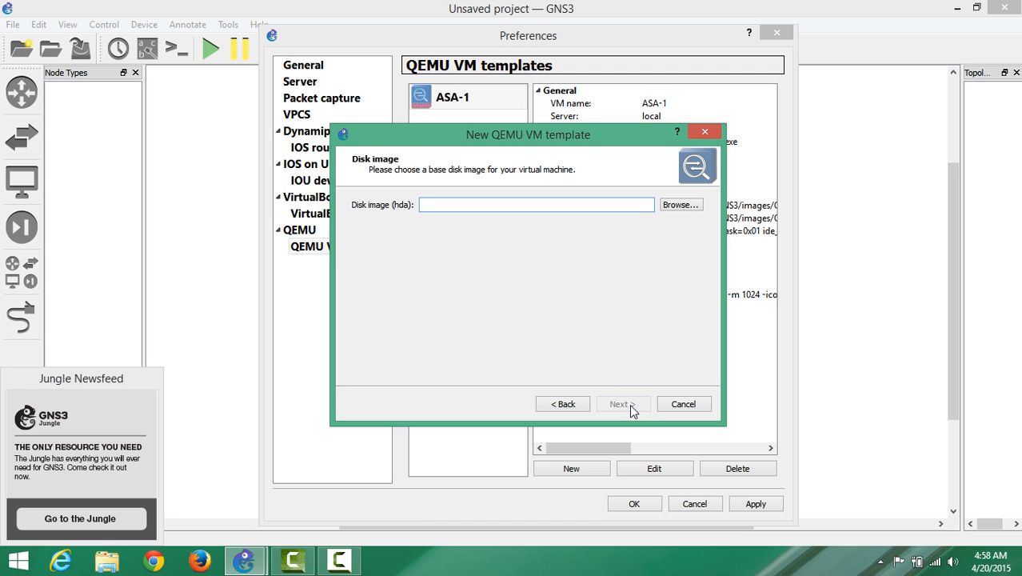
click(681, 206)
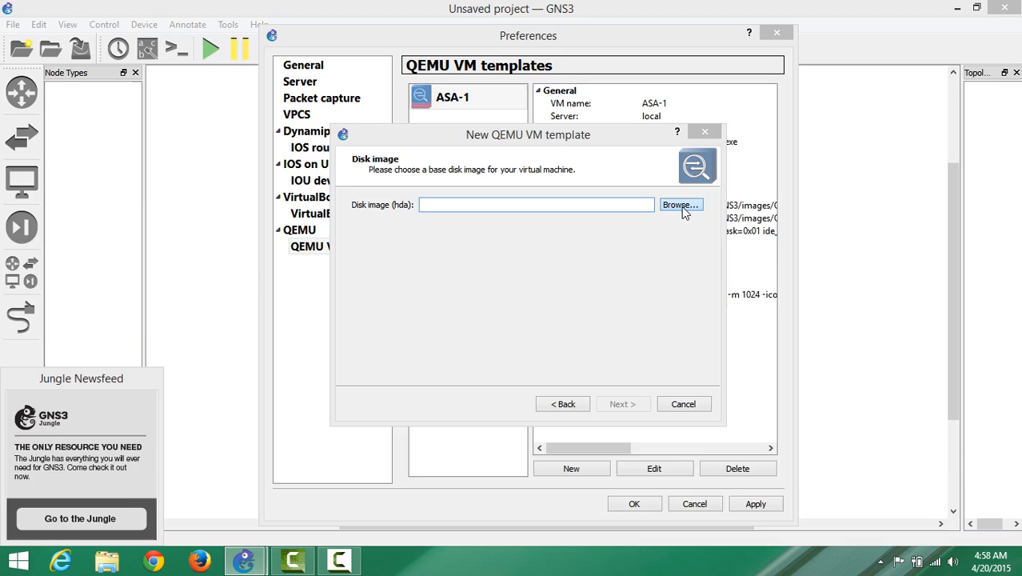
click(1009, 10)
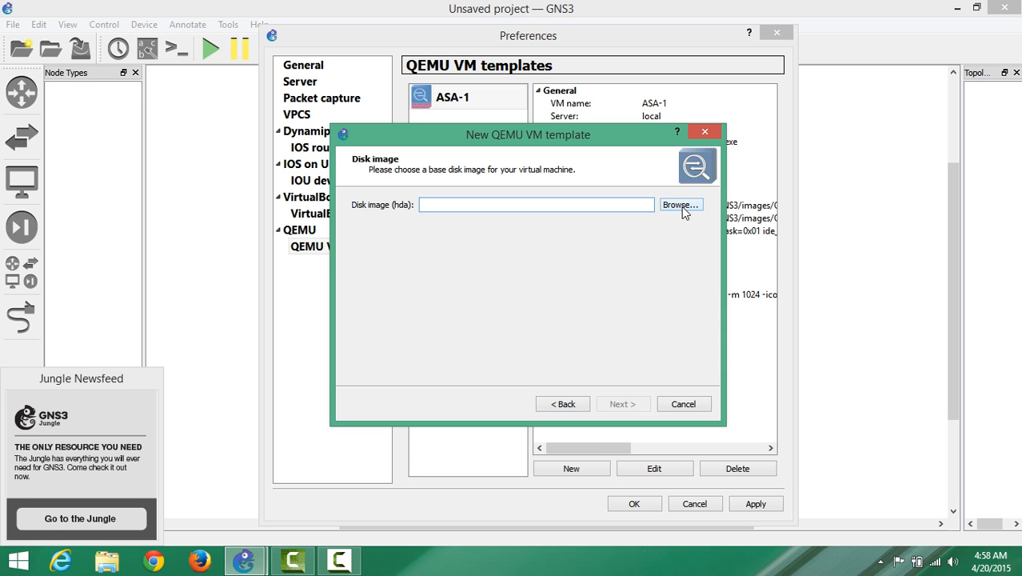
click(681, 206)
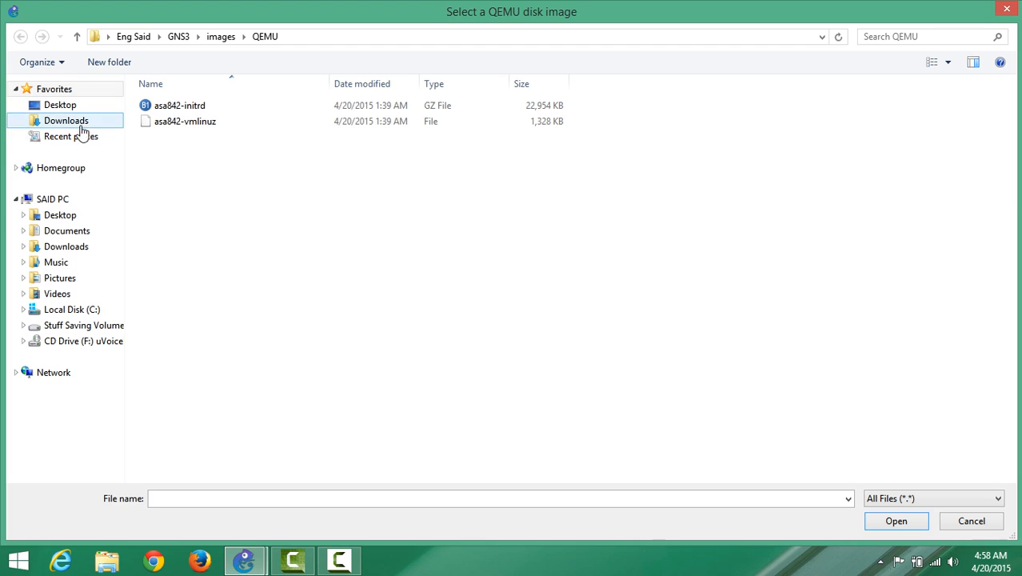
click(83, 216)
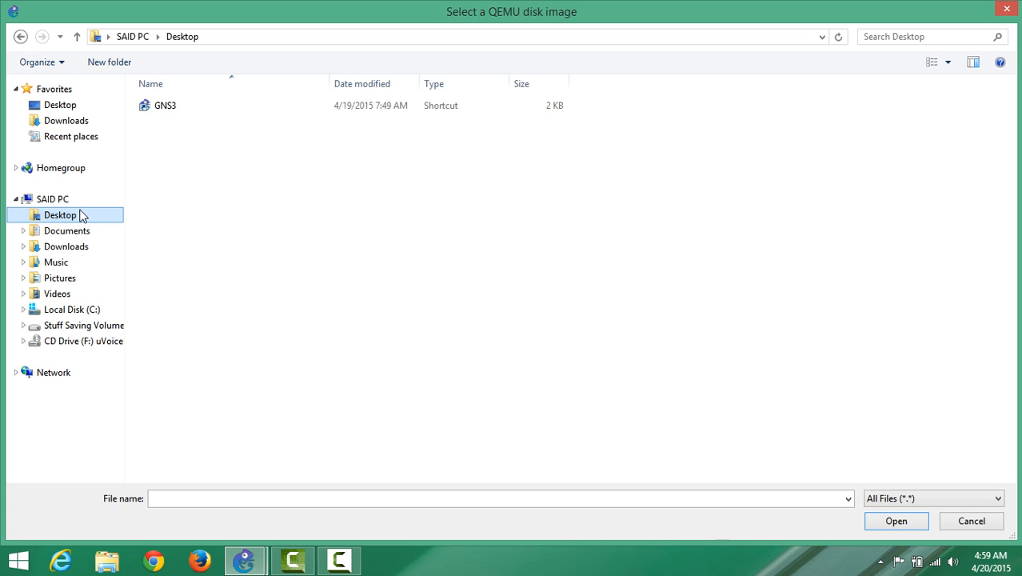
click(52, 199)
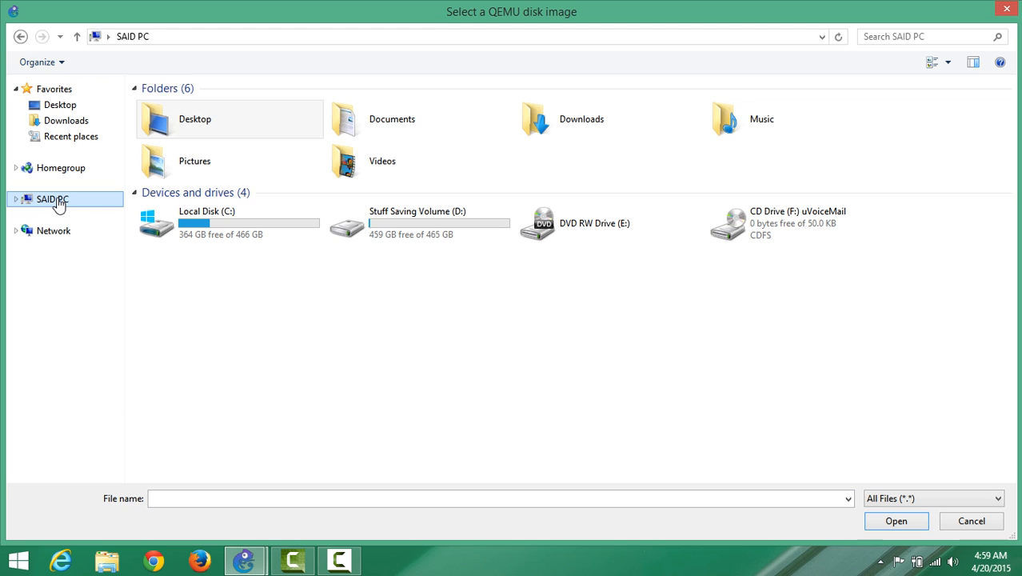
- Select D:/Cisco/GNS3/IPS-7/DISK1 as the template's first disk image
double_click(414, 234)
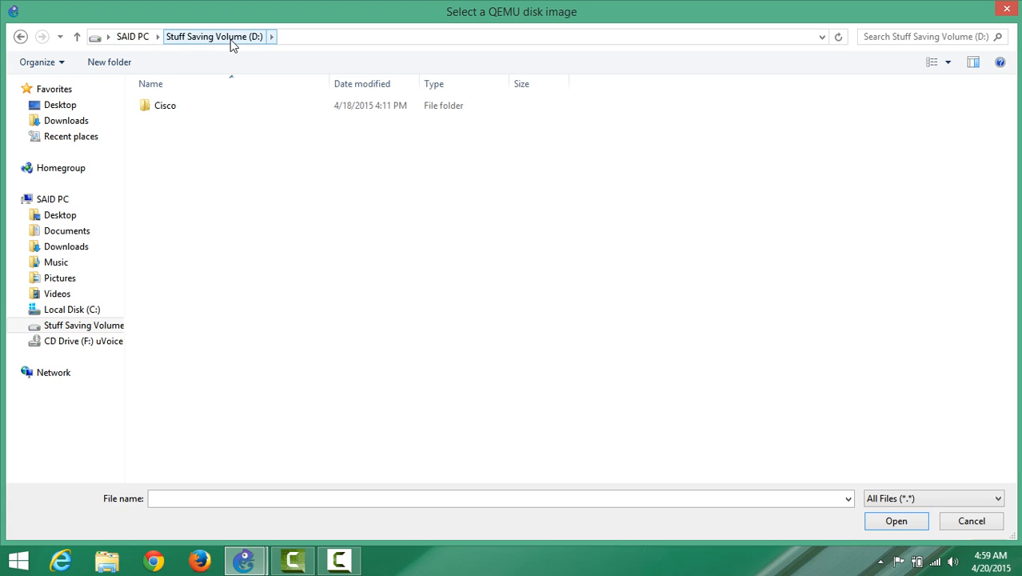
double_click(165, 106)
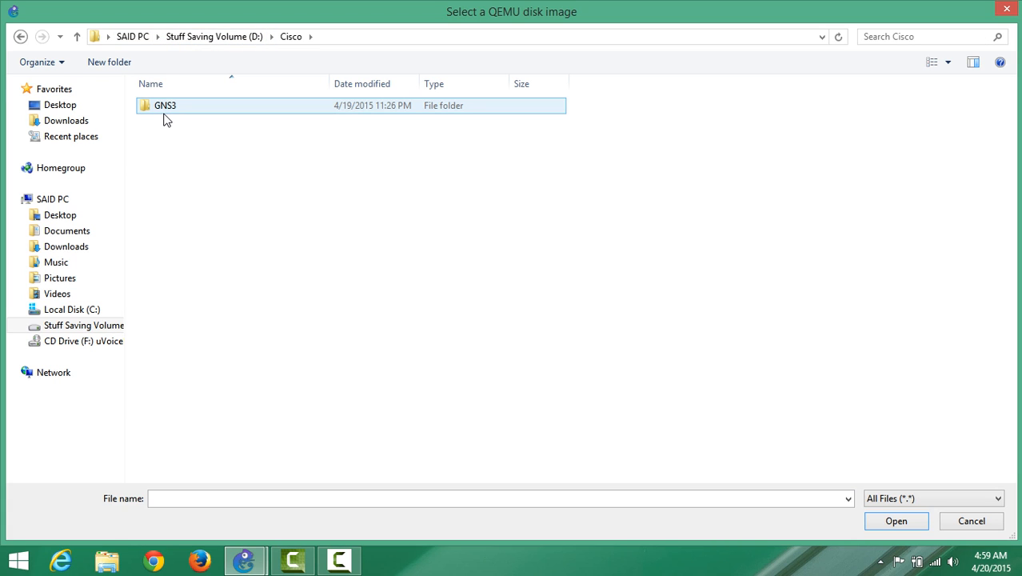
double_click(165, 105)
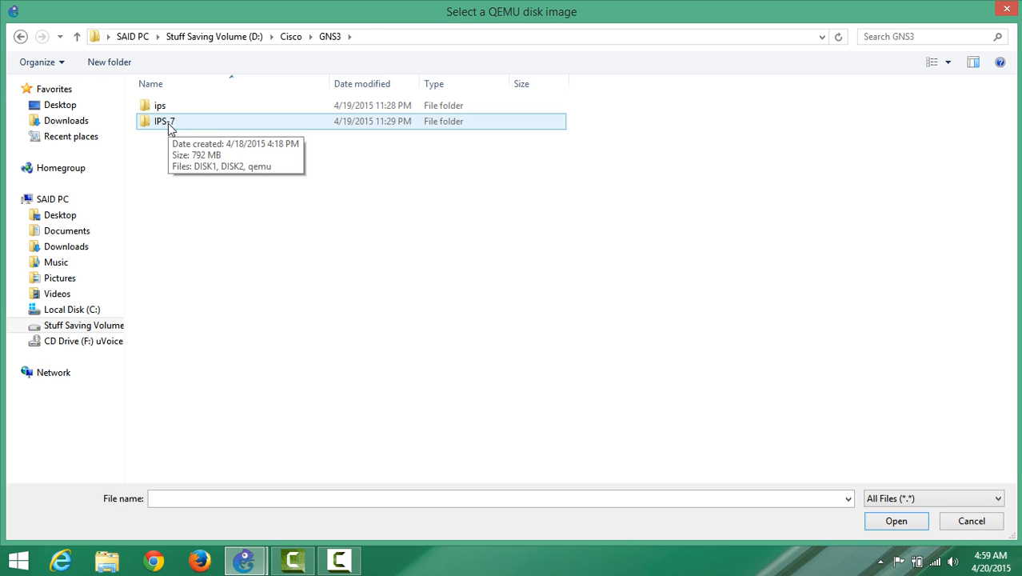
double_click(170, 124)
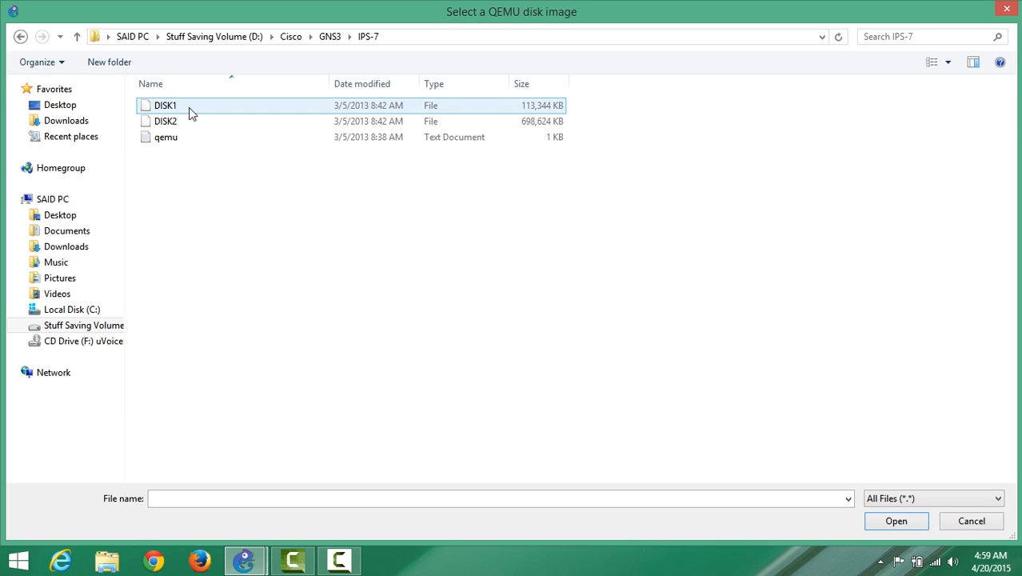
click(189, 107)
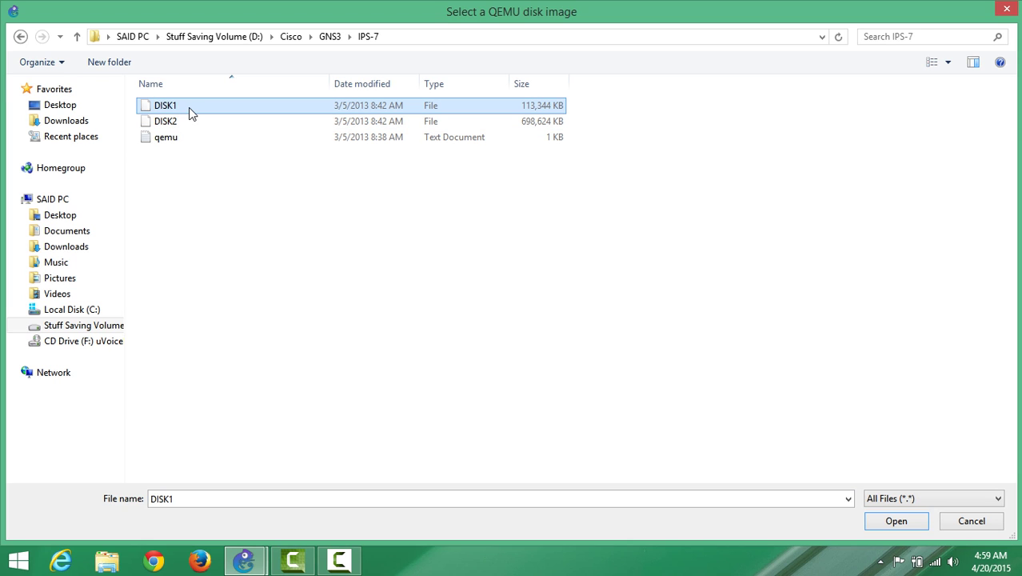
click(895, 521)
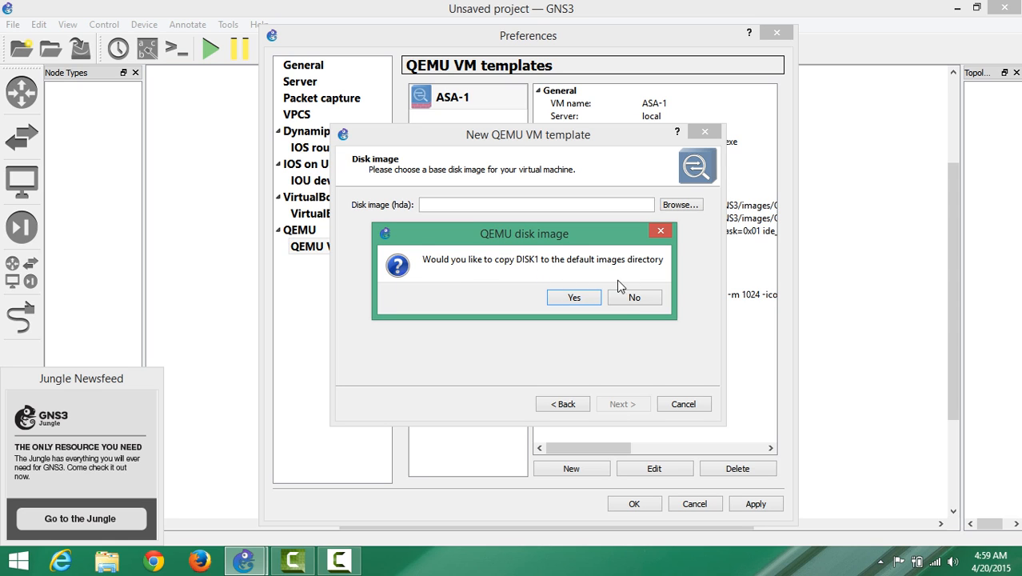
- Keep DISK1 uncopied, check the hda path, and continue to the additional disk image page
click(634, 298)
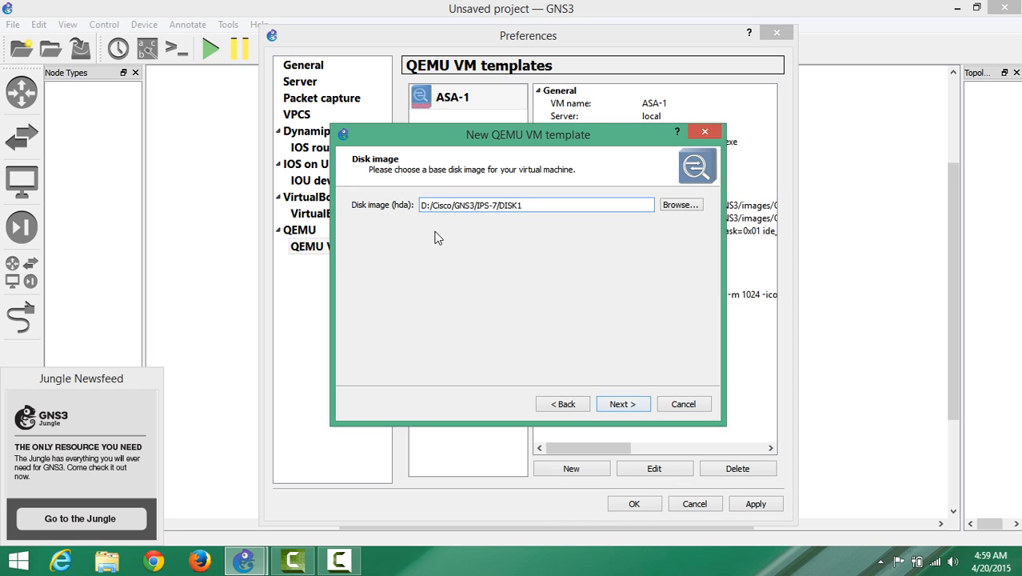
drag(422, 205, 529, 210)
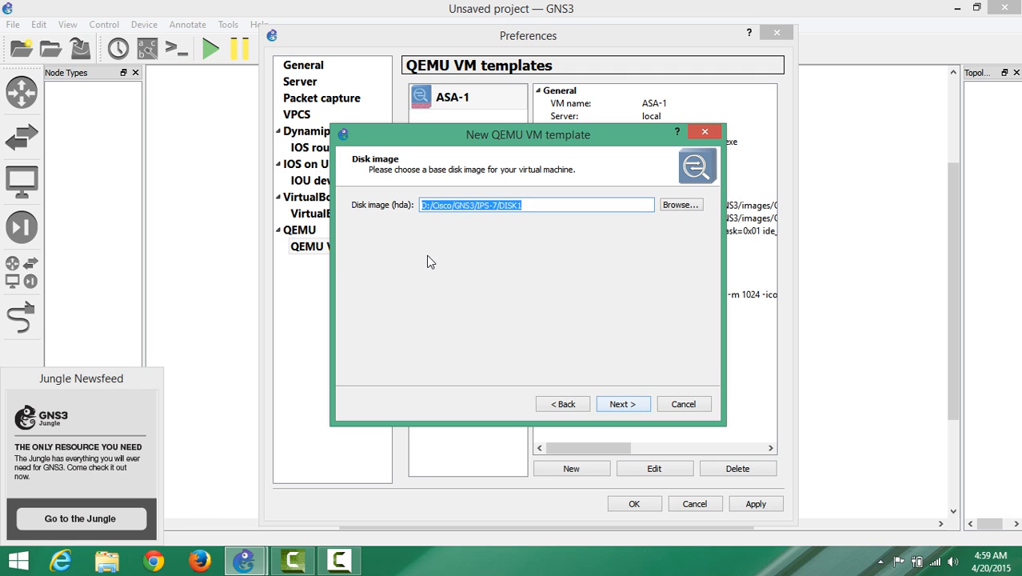
click(423, 205)
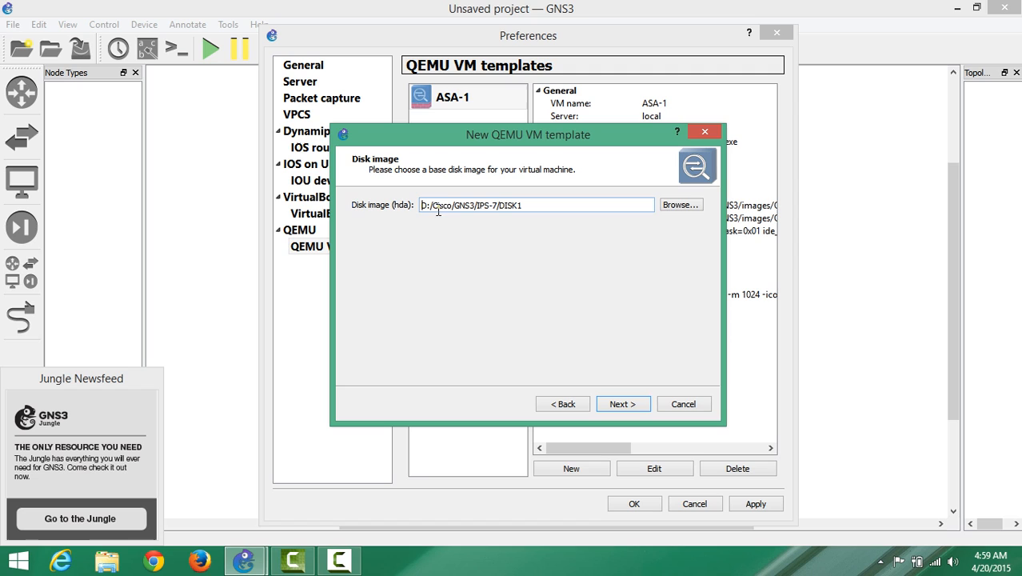
click(486, 209)
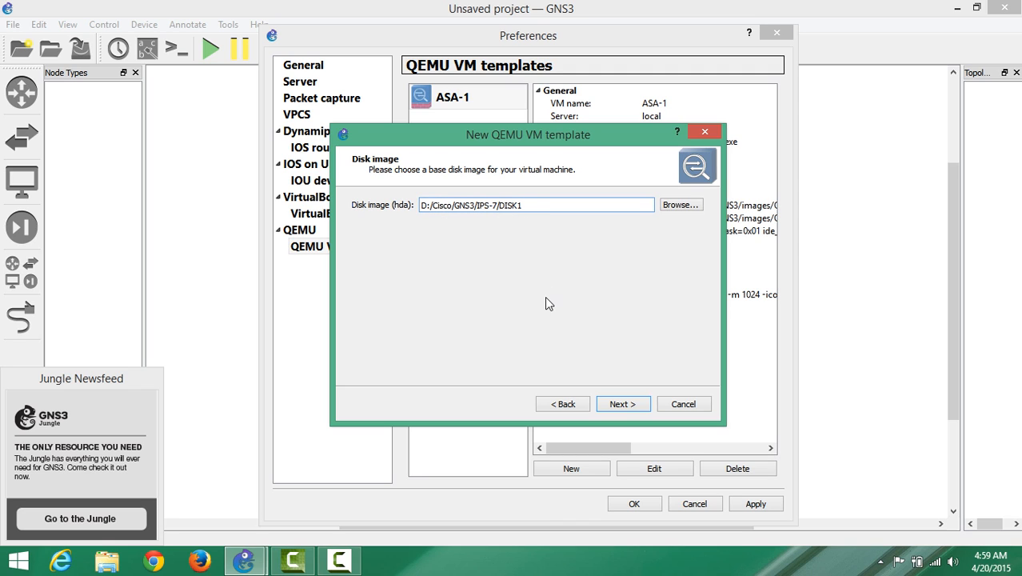
click(623, 404)
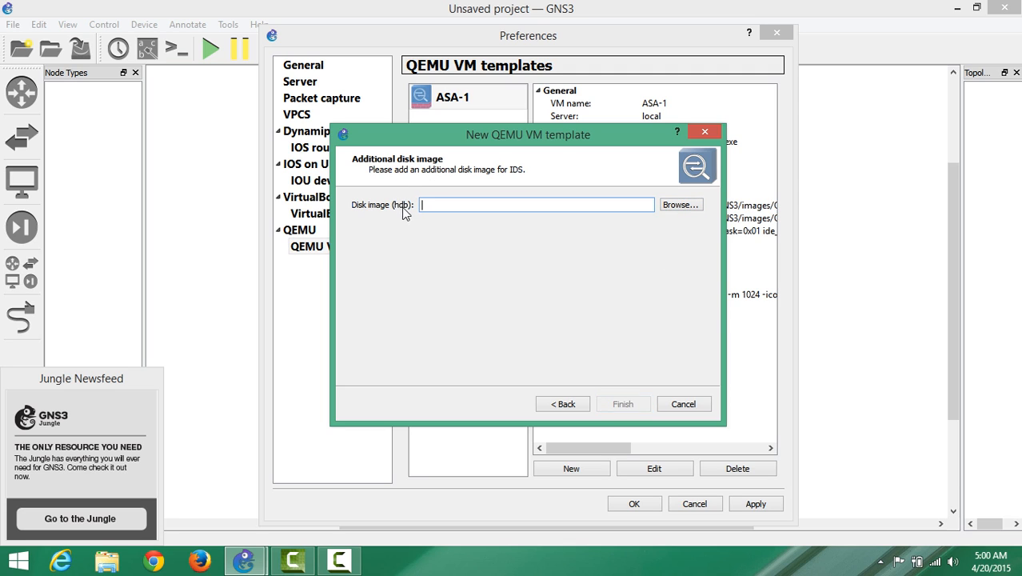
- Browse to the D:/Cisco/GNS3/IPS-7 folder for the second disk image
click(681, 207)
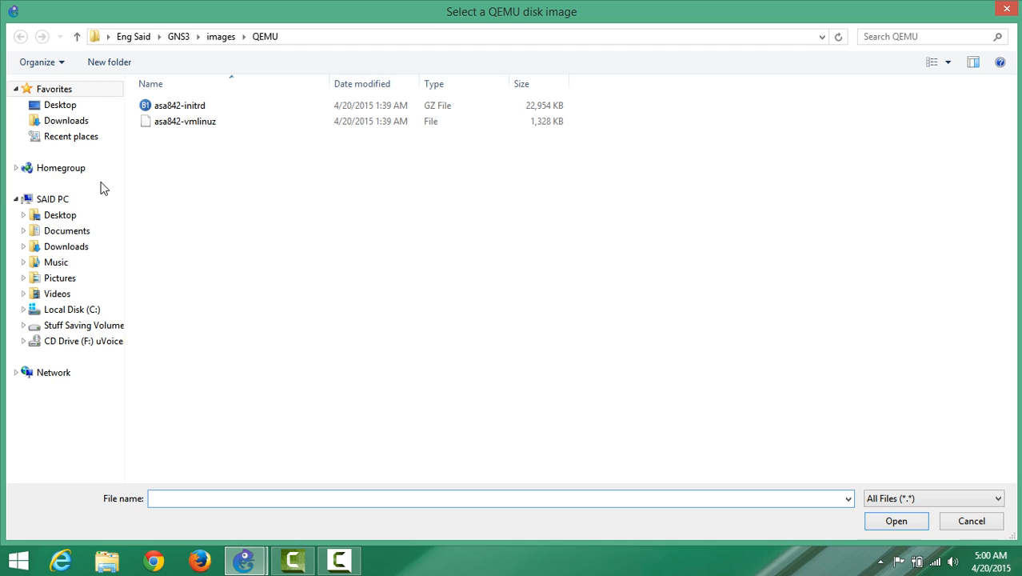
click(53, 198)
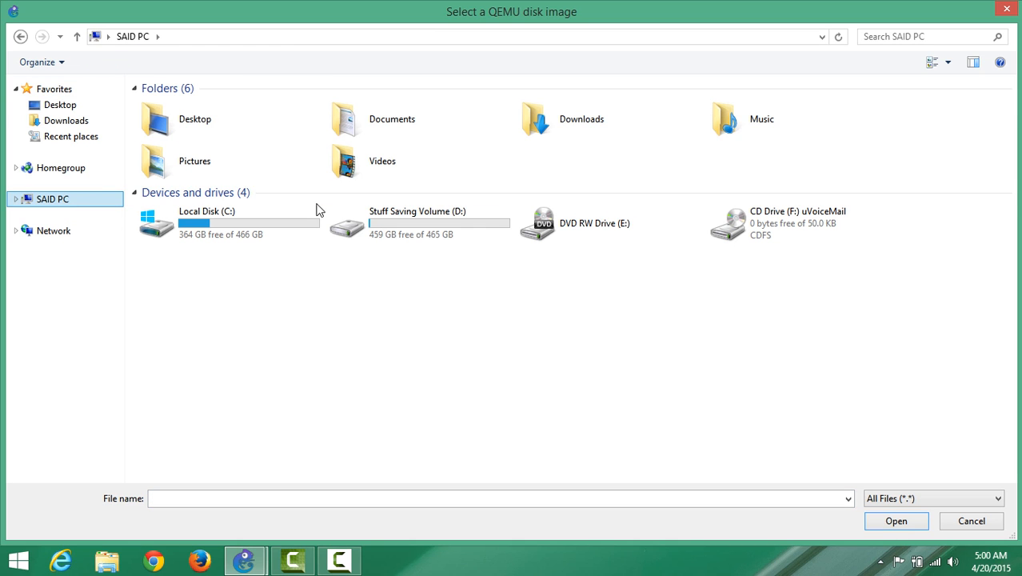
double_click(405, 218)
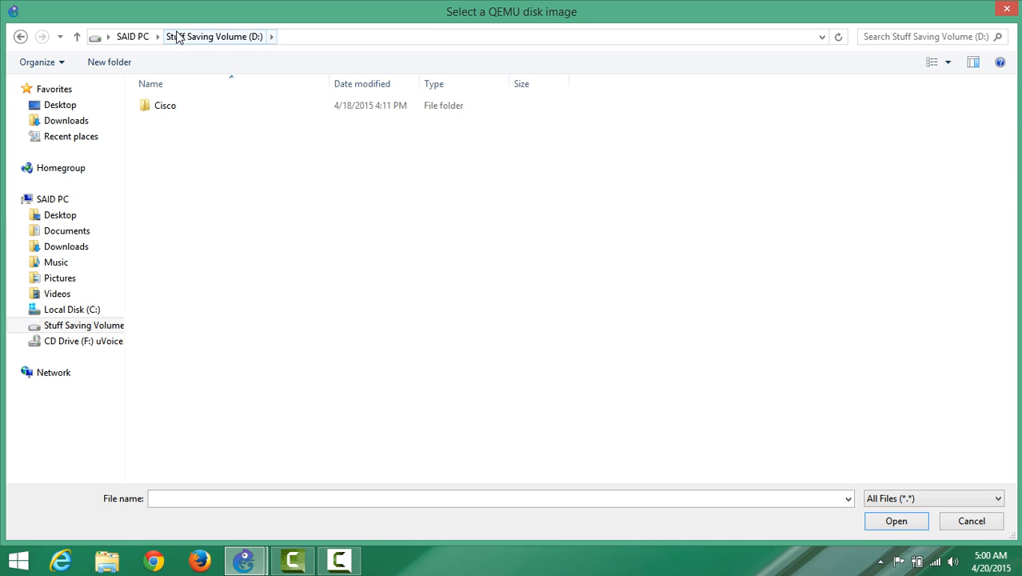
click(167, 106)
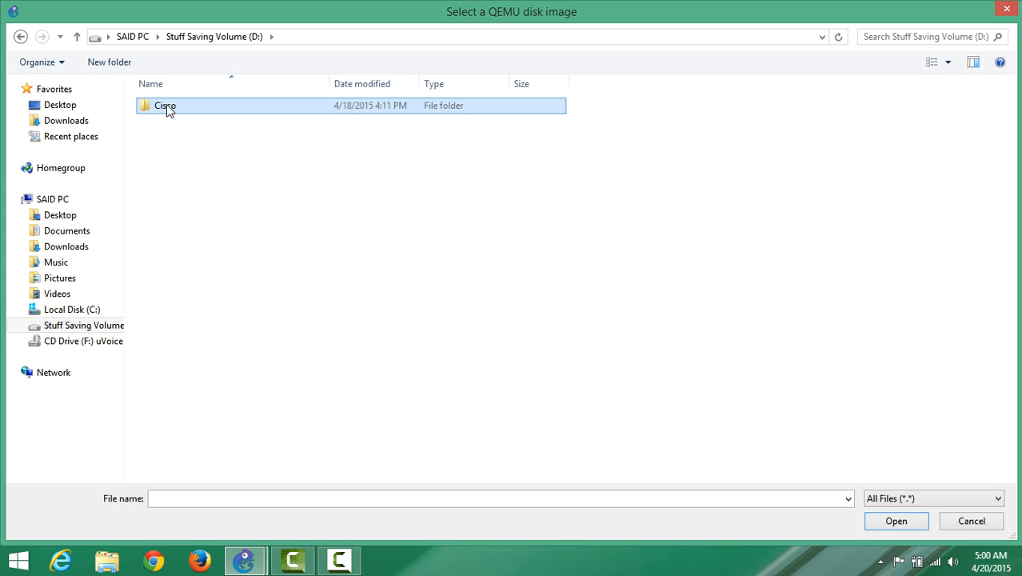
double_click(166, 104)
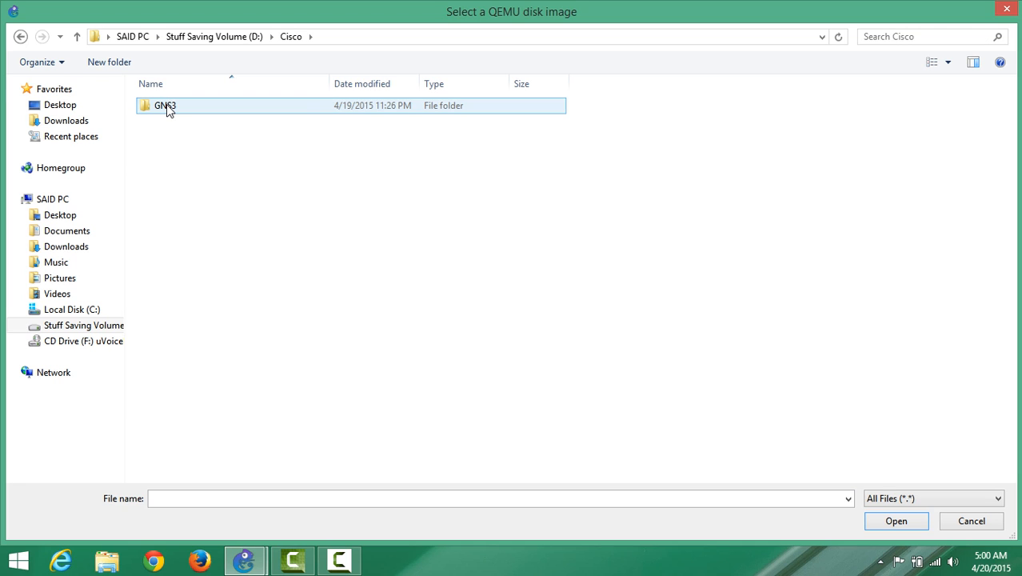
double_click(167, 106)
click(169, 122)
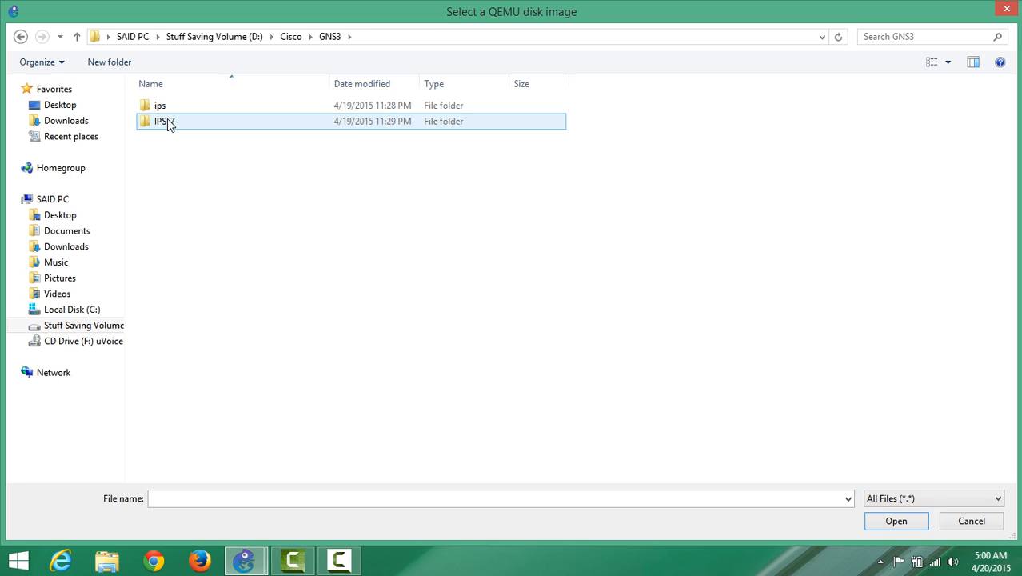
double_click(169, 122)
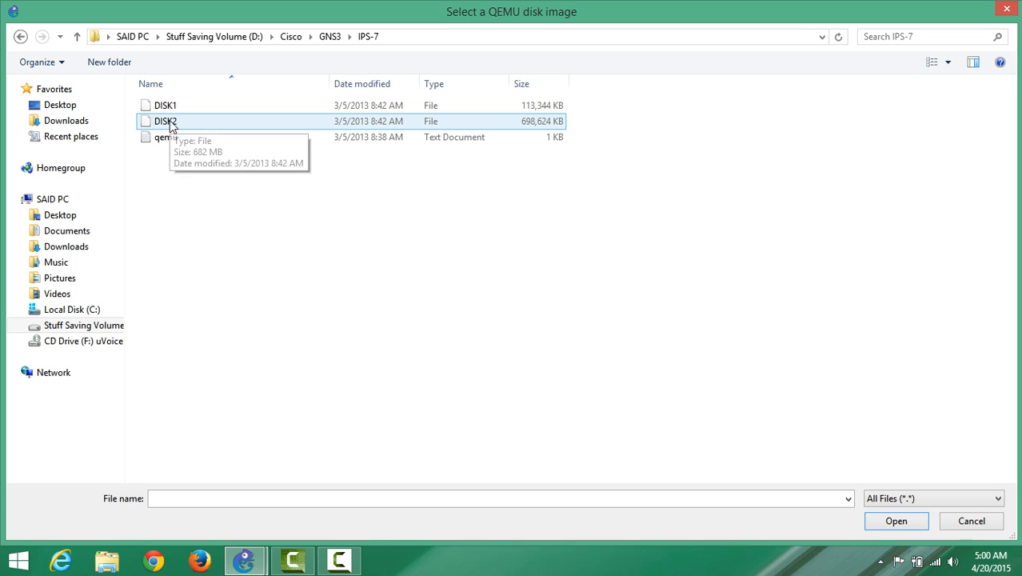
- Select DISK2 without copying it and finish creating the IDS template
click(171, 124)
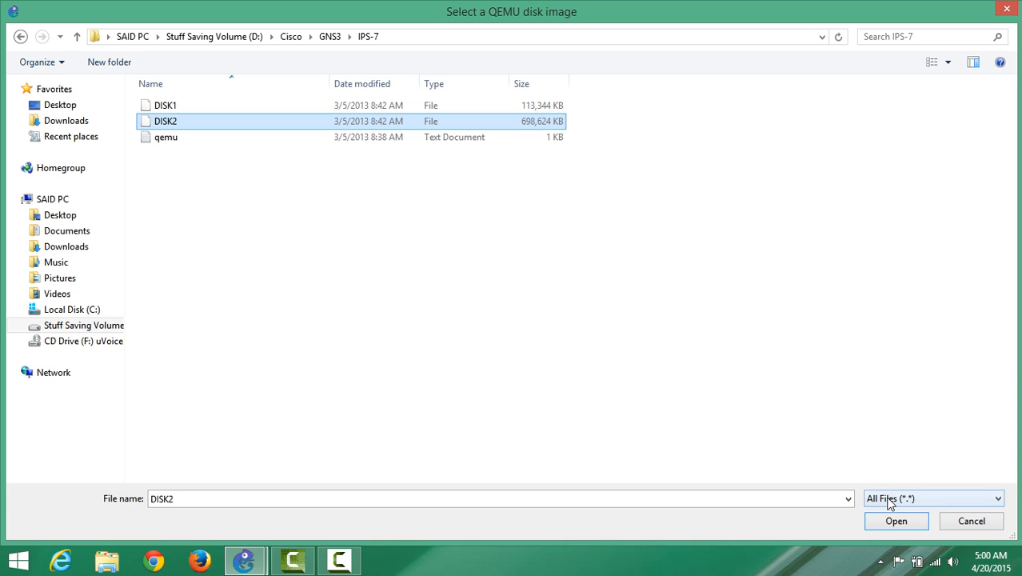
click(896, 520)
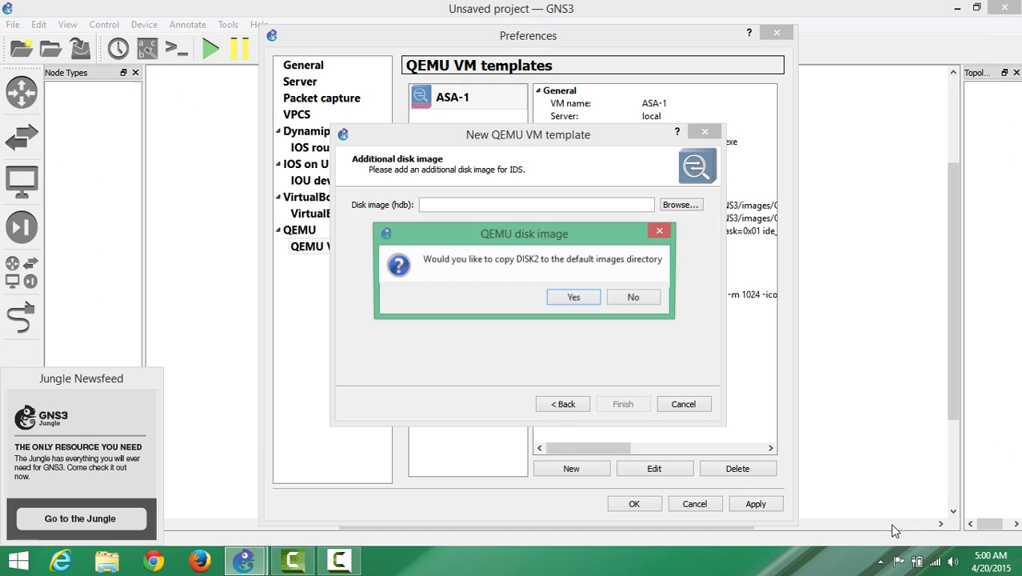
click(634, 298)
click(623, 404)
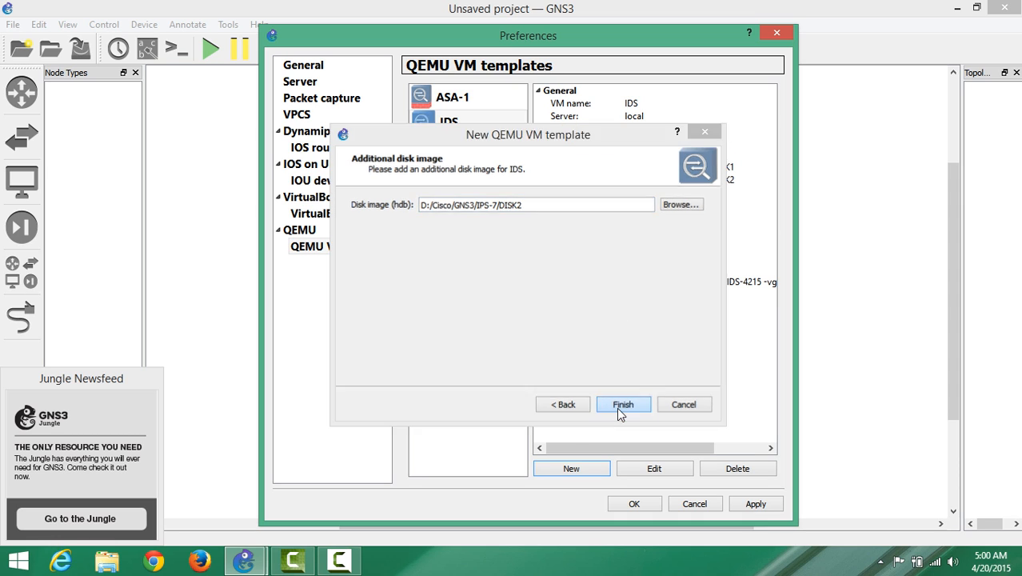
- Edit the IDS template, set 5 network adapters, and select its Advanced options text
click(642, 472)
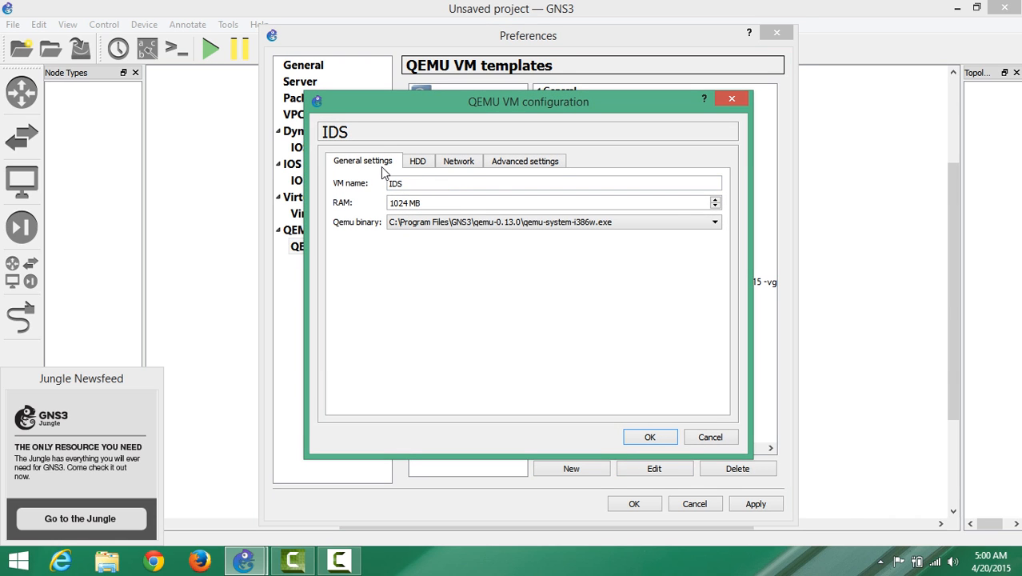
click(422, 163)
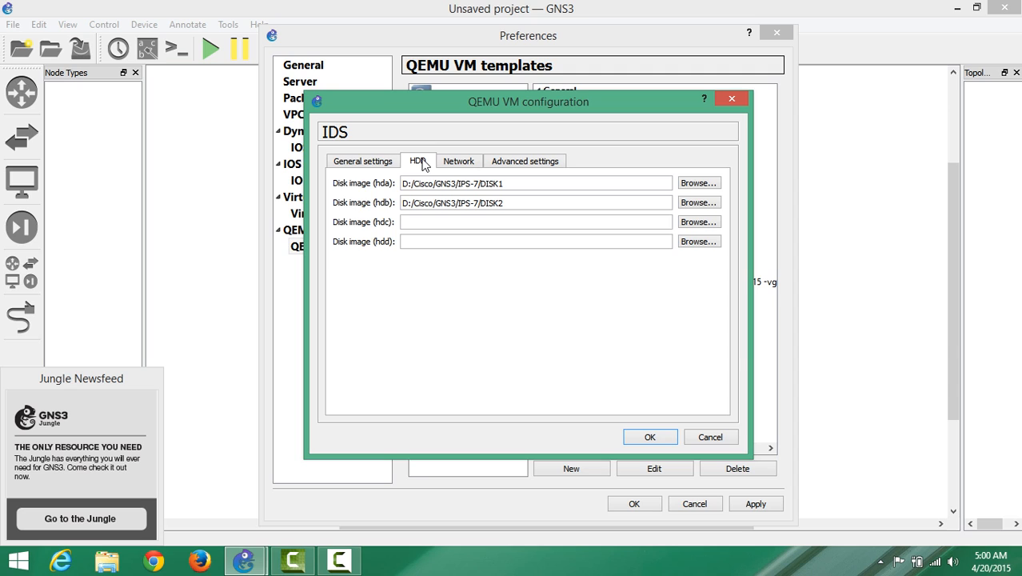
click(460, 168)
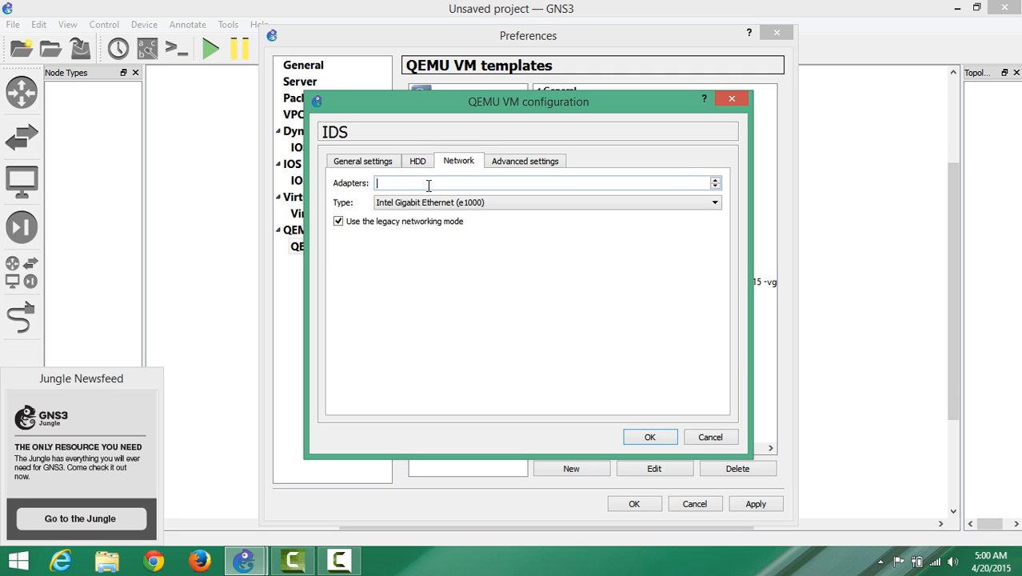
text(5)
click(507, 168)
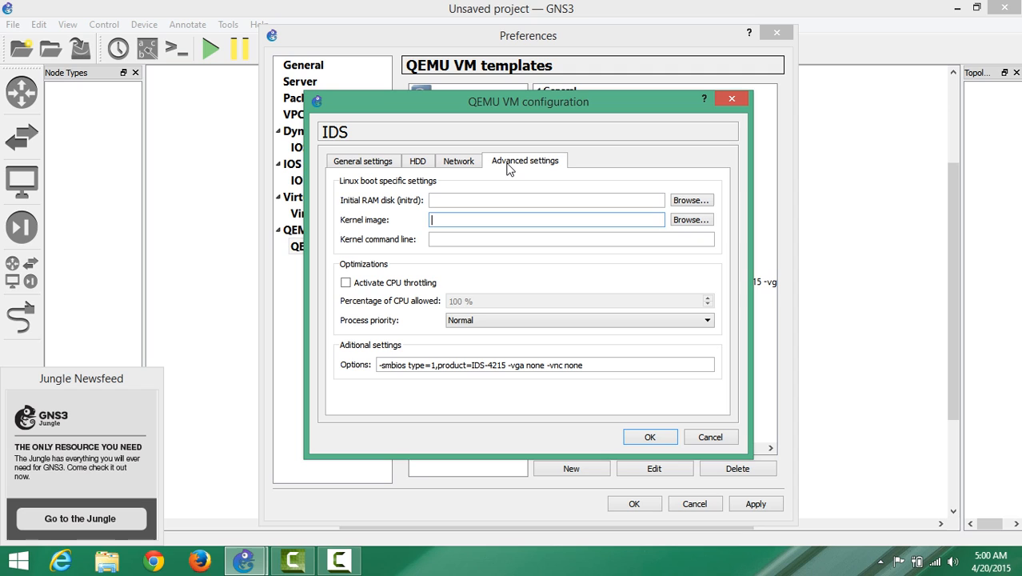
triple_click(482, 364)
double_click(478, 364)
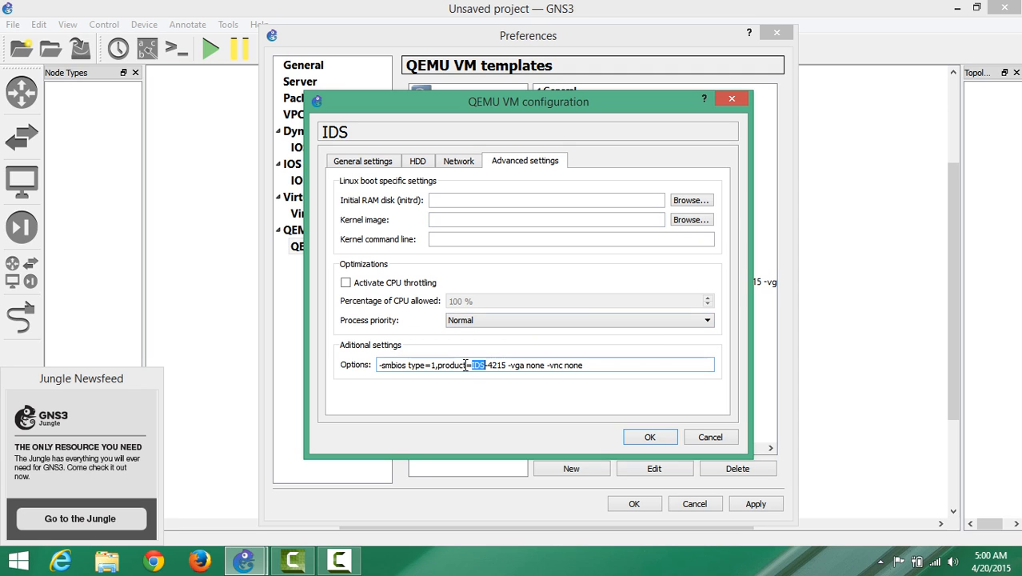
- Bring up Chrome maximised and load the saved IPS 7.0.8 on GNS3 forum page
click(154, 562)
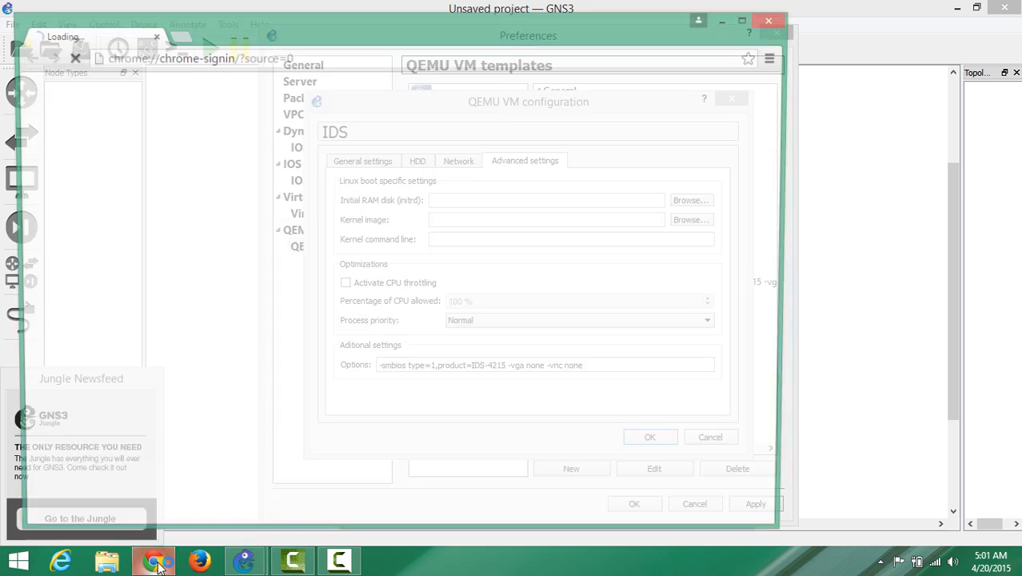
click(747, 20)
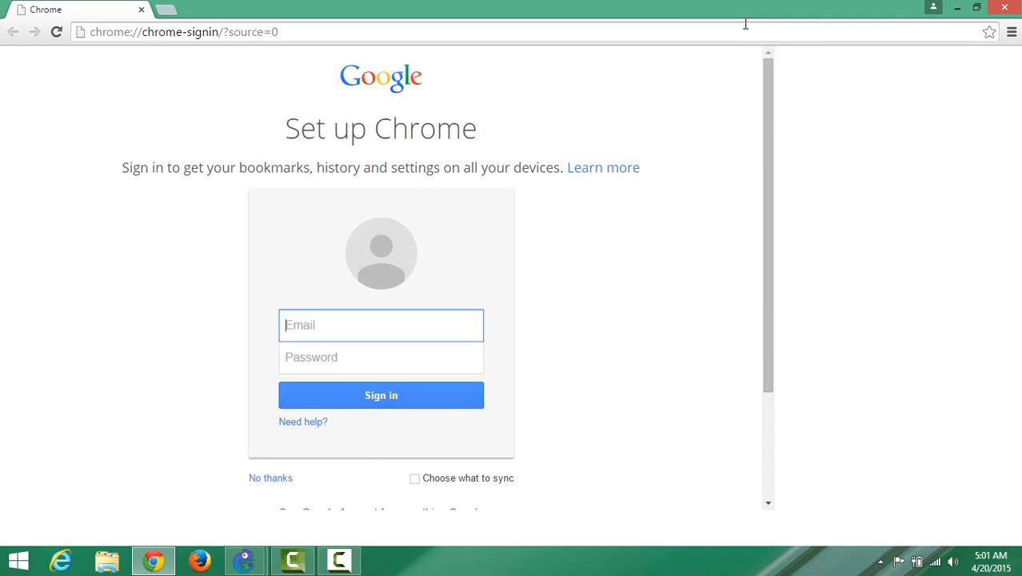
click(1012, 32)
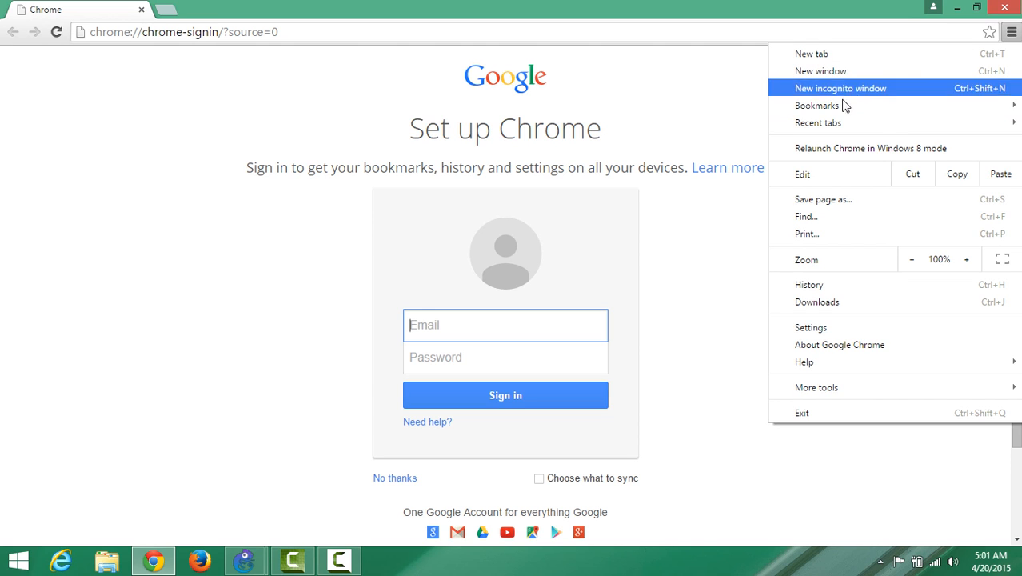
mouse_move(817, 105)
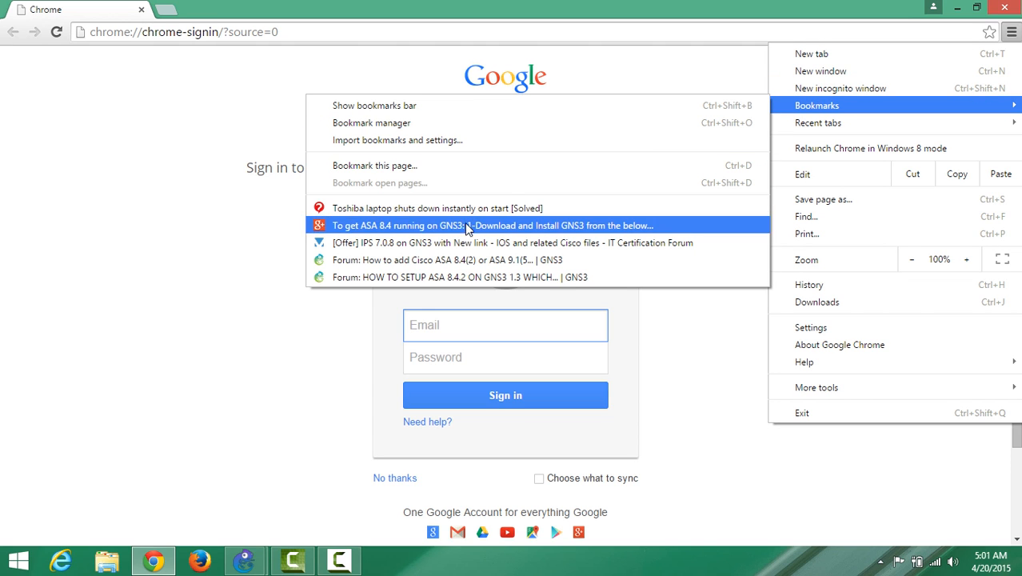
click(468, 243)
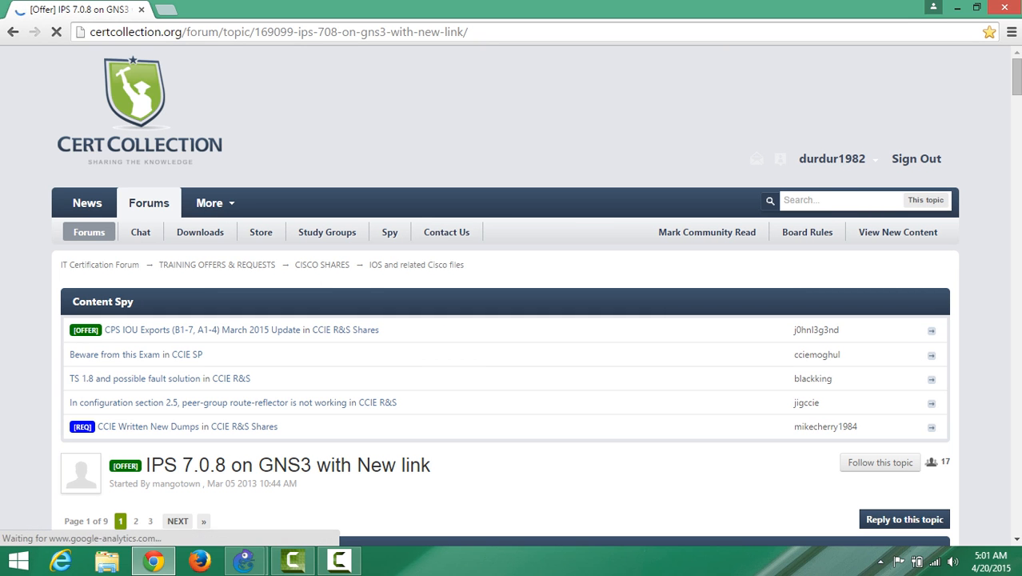
drag(1017, 76, 1017, 132)
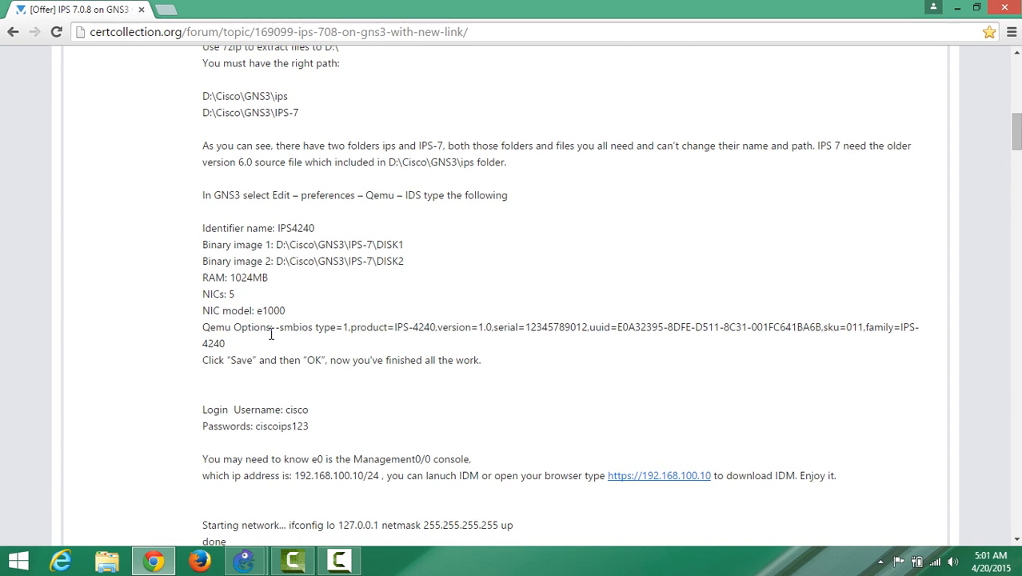
- Copy the post's Qemu options smbios string ending family=IPS-4240
mouse_move(274, 327)
mouse_down()
mouse_move(931, 327)
mouse_move(928, 342)
mouse_up()
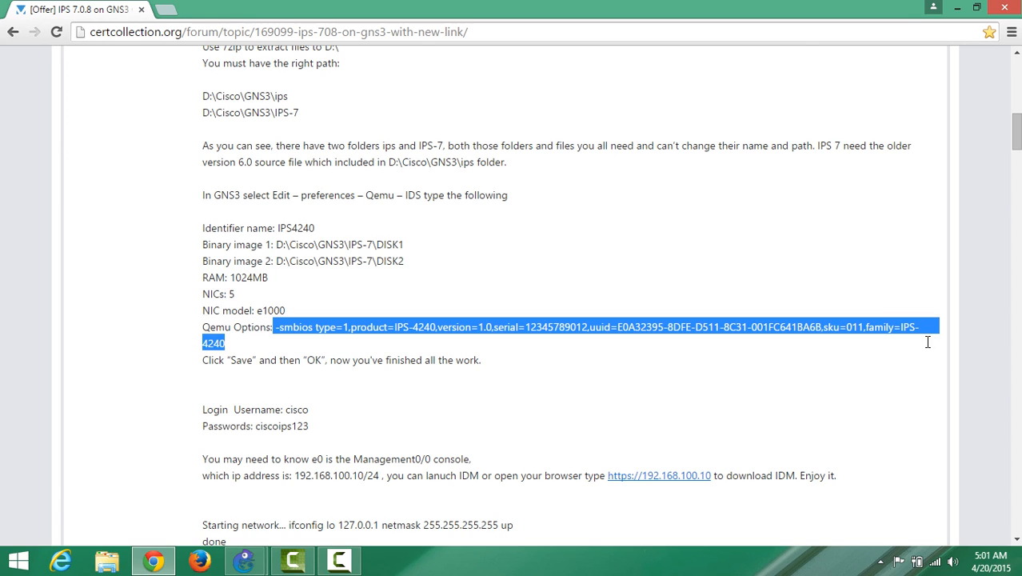
right_click(902, 337)
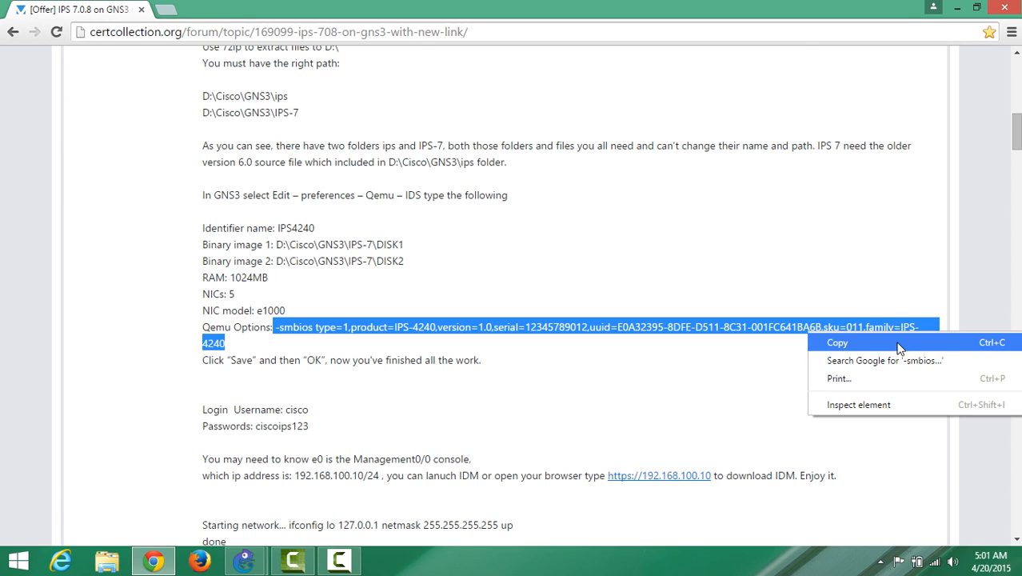
click(899, 345)
click(339, 560)
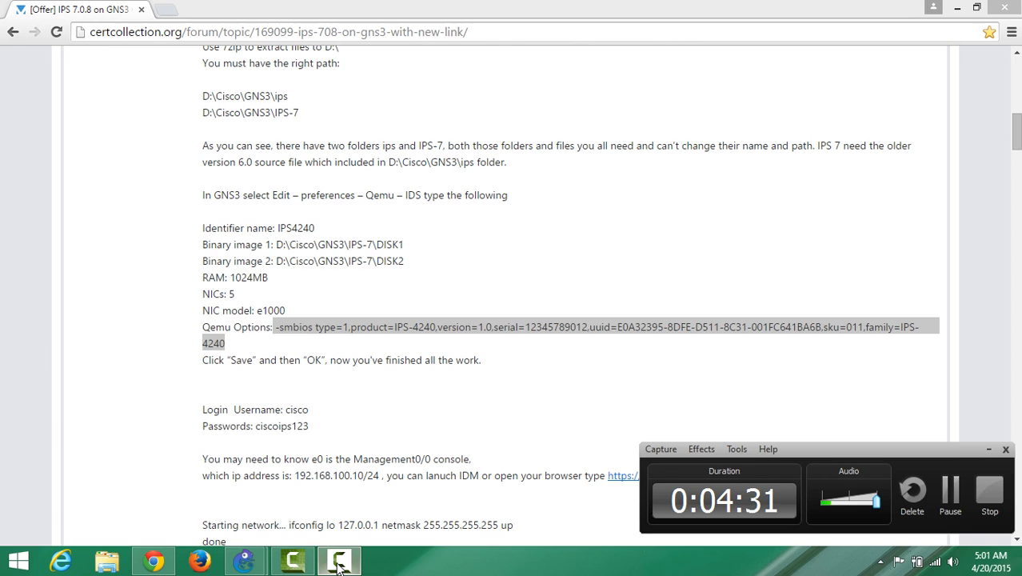
click(340, 564)
- Return to the GNS3 QEMU configuration and select the existing Advanced options text
click(247, 564)
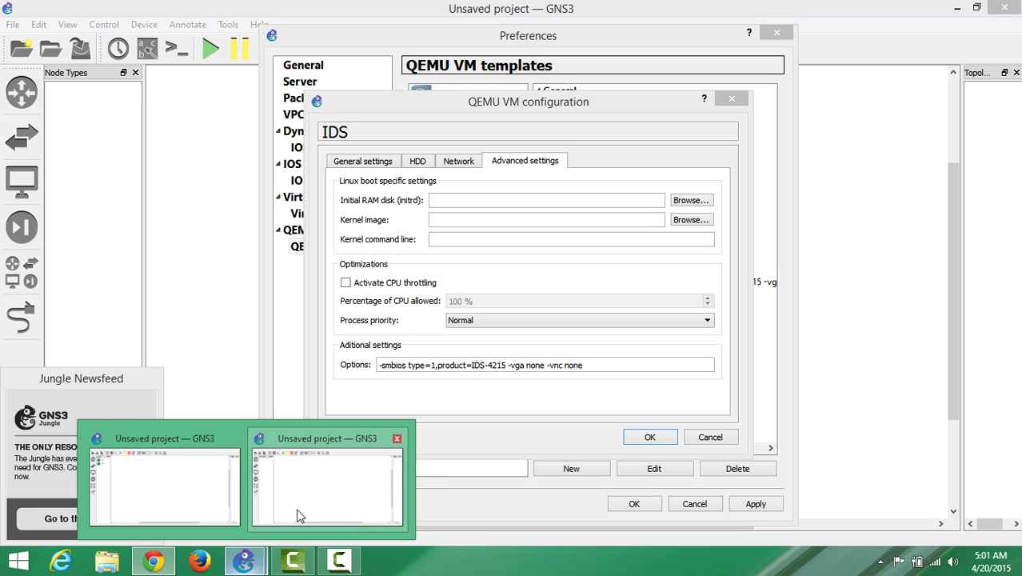
click(299, 513)
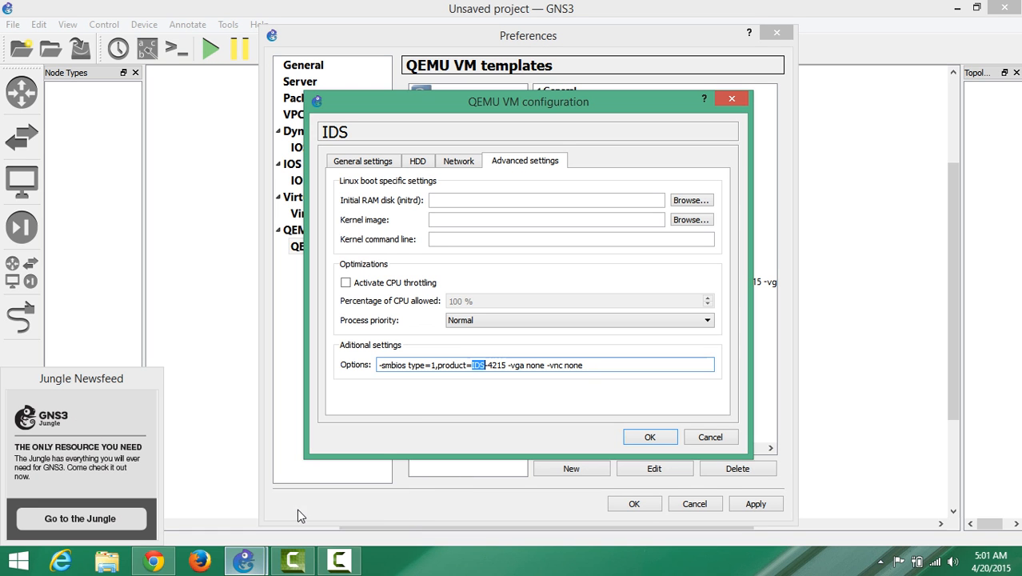
drag(470, 366, 501, 365)
double_click(501, 365)
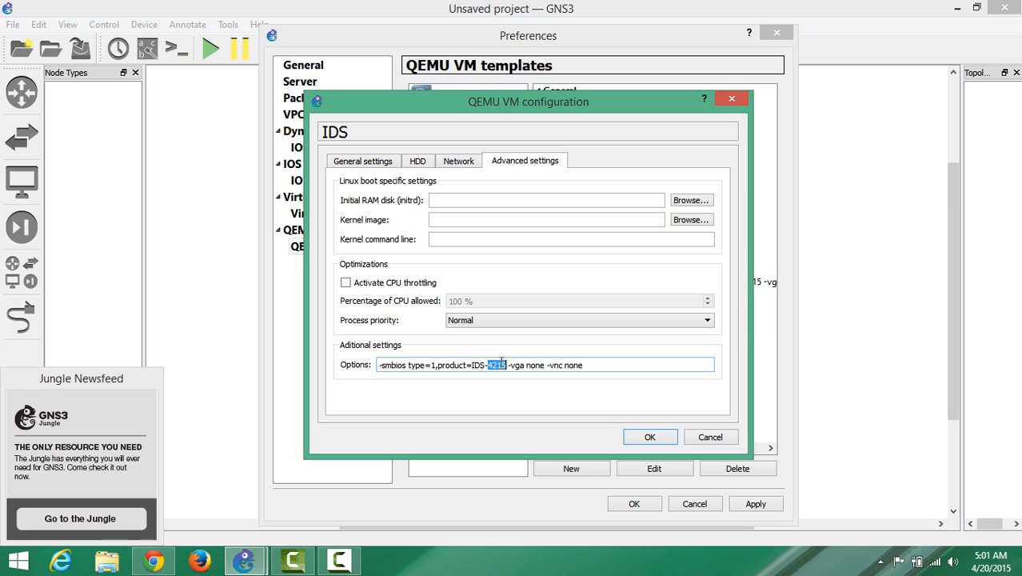
click(503, 365)
double_click(502, 364)
click(503, 364)
double_click(502, 365)
- Paste the copied smbios string over the old QEMU options
click(503, 365)
right_click(502, 364)
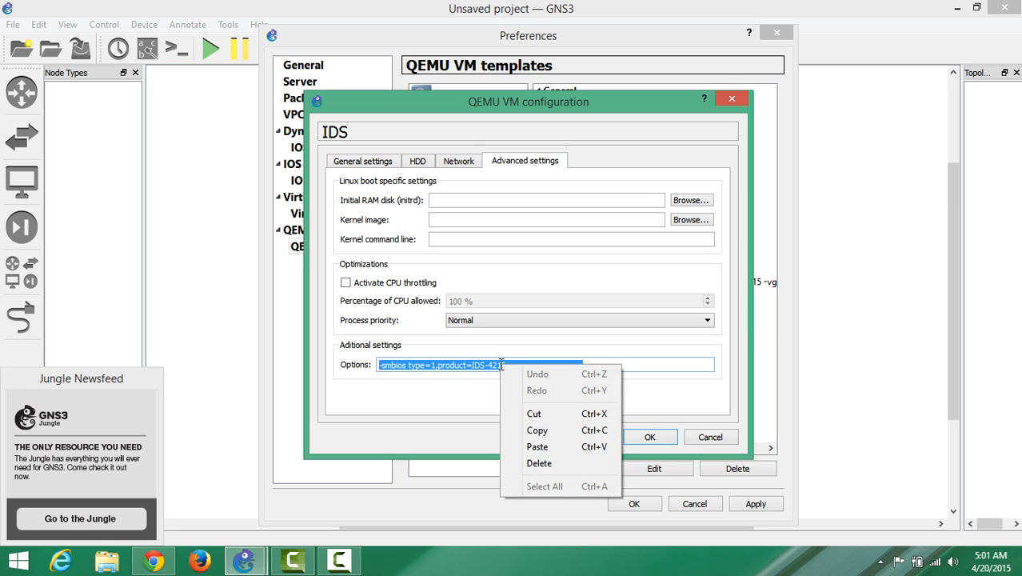
click(481, 366)
click(481, 367)
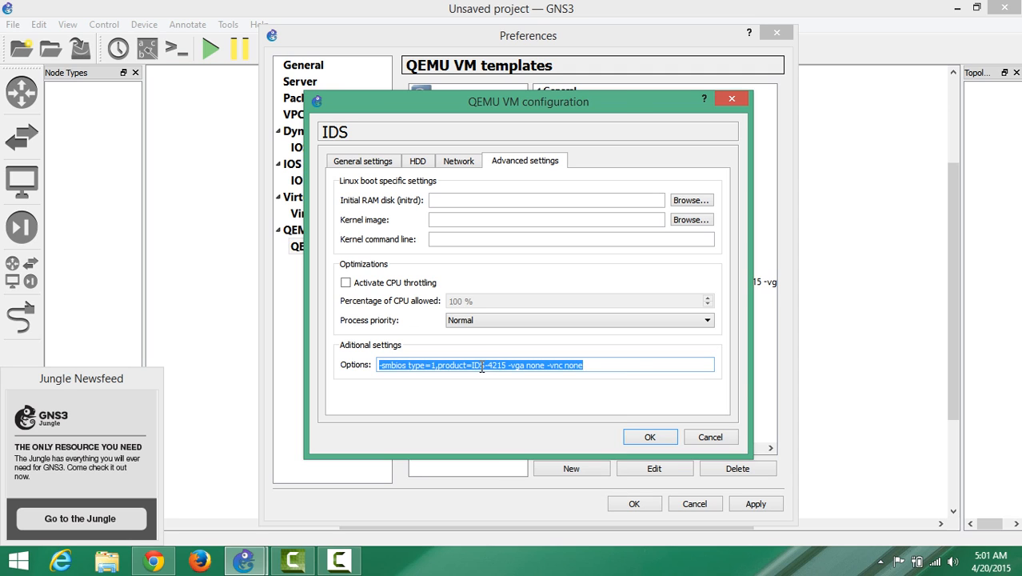
key(ctrl+v)
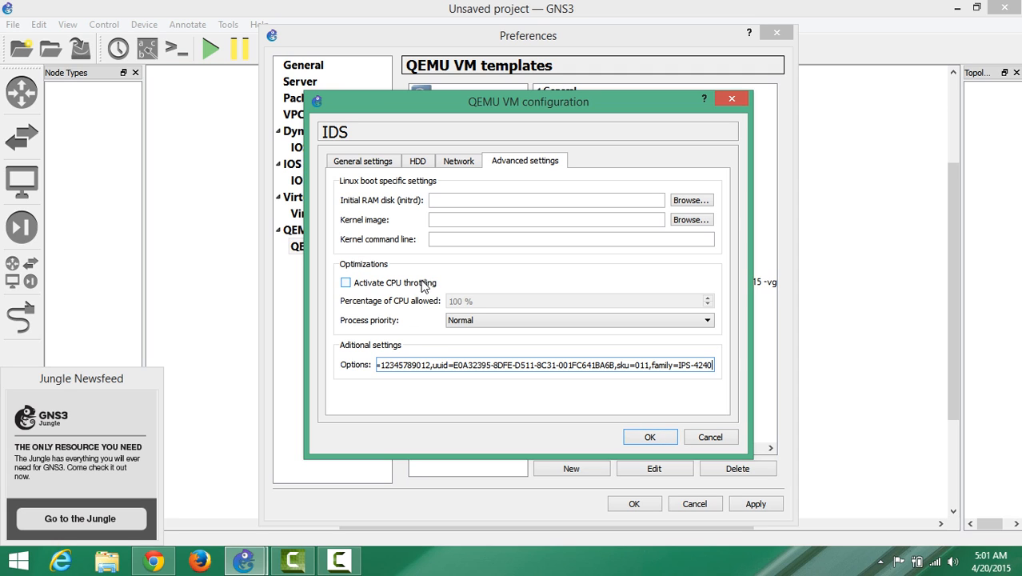
- Confirm the IDS configuration, apply and close Preferences, and close the duplicate GNS3 window
click(648, 439)
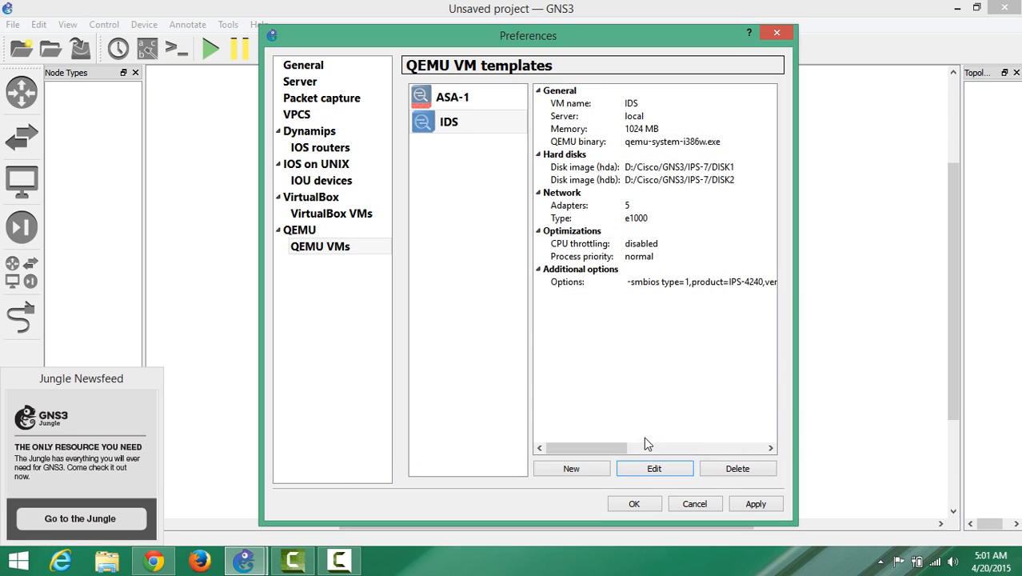
click(752, 503)
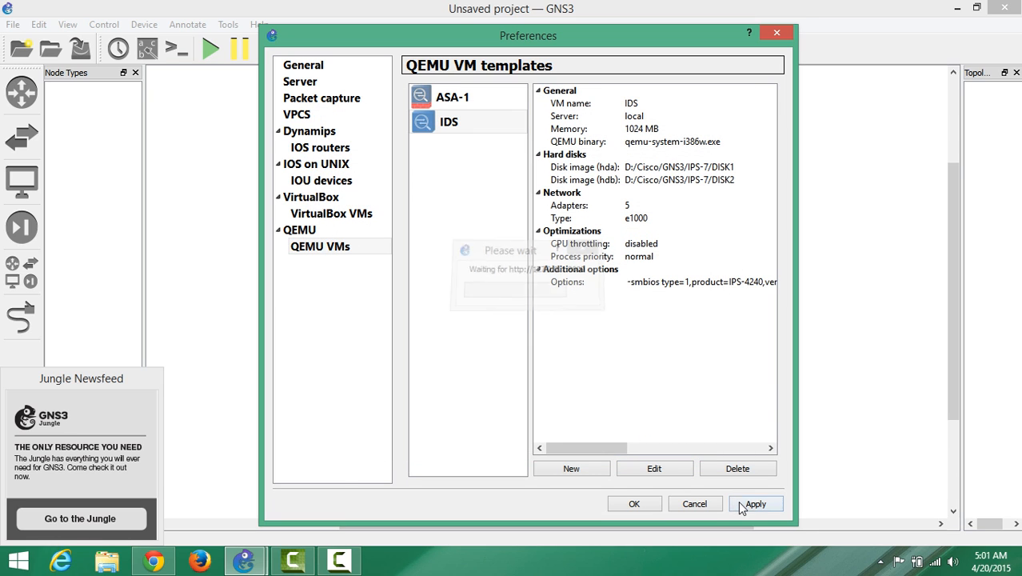
click(634, 504)
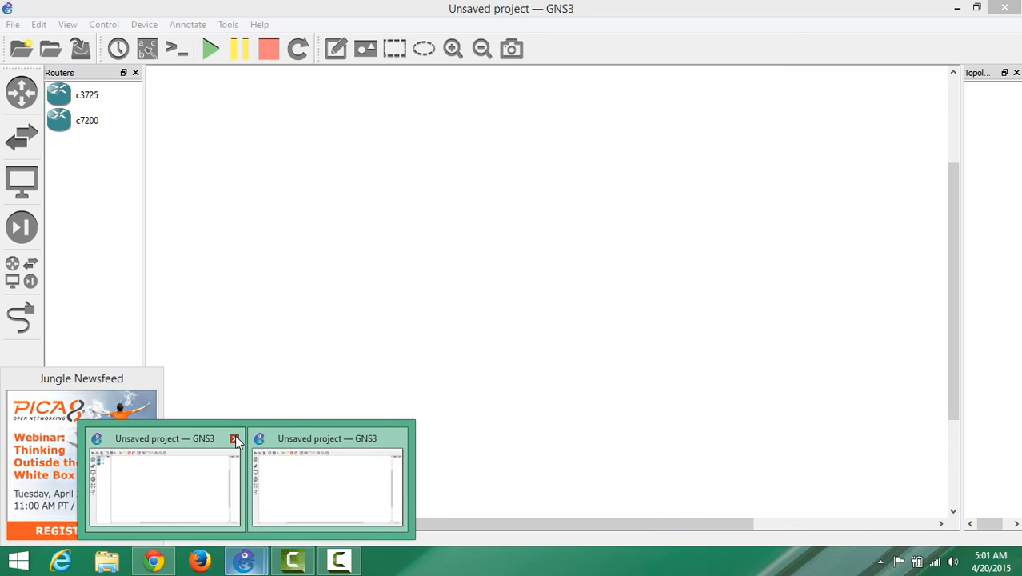
click(234, 439)
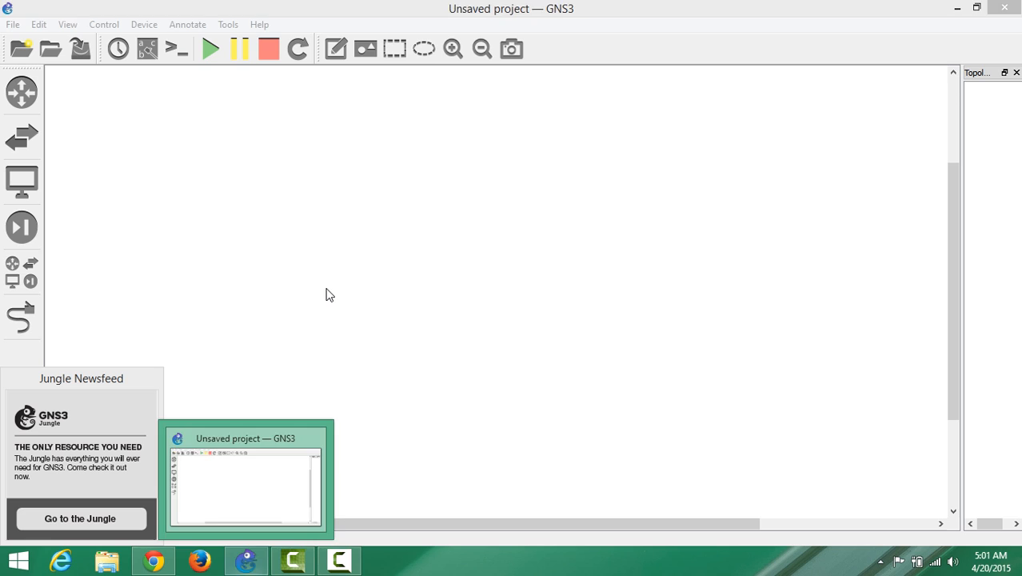
- Place an IDS node from Security devices onto the canvas, dismiss the wait message, and leave GNS3
click(22, 228)
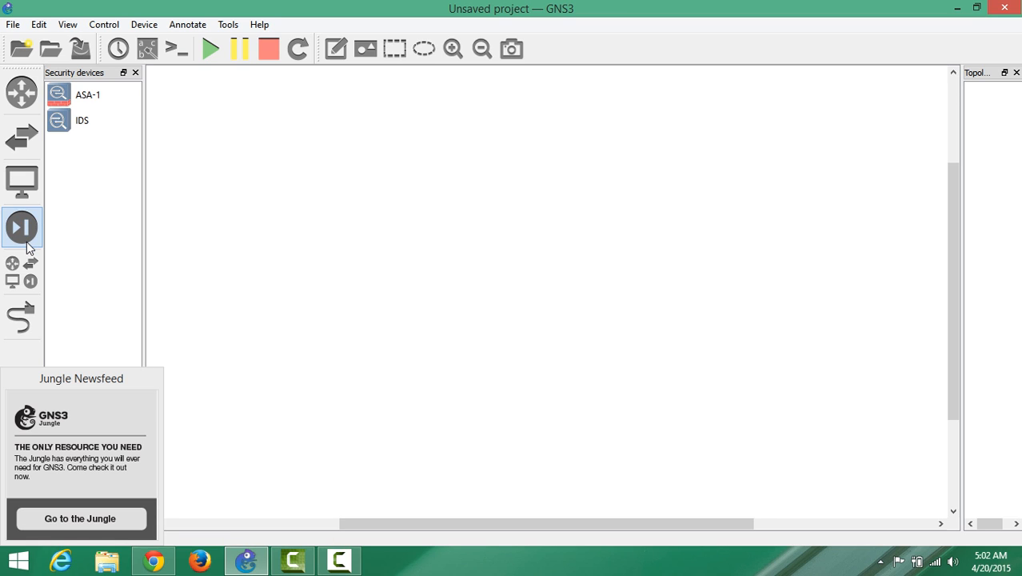
drag(61, 124, 330, 198)
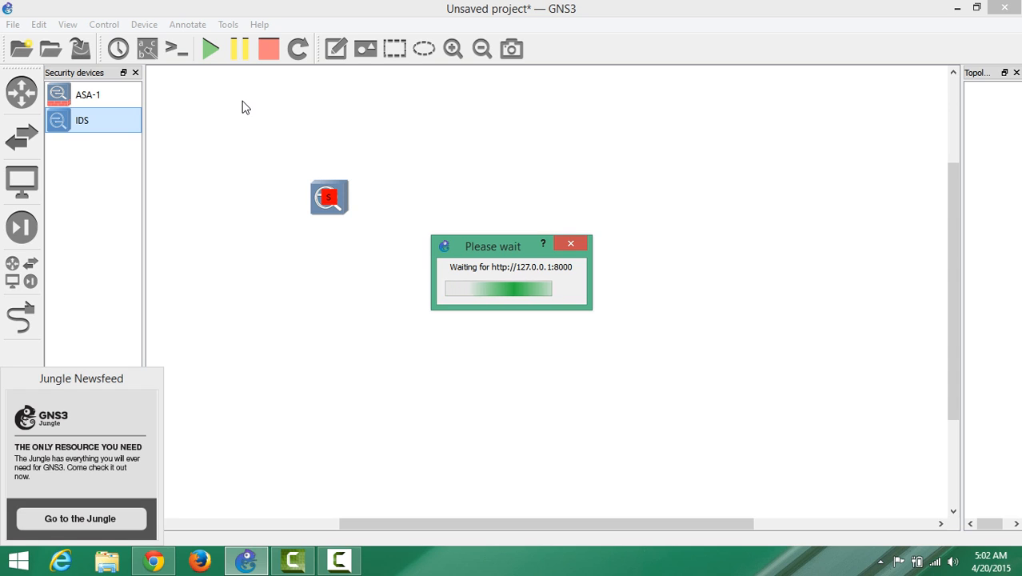
click(572, 243)
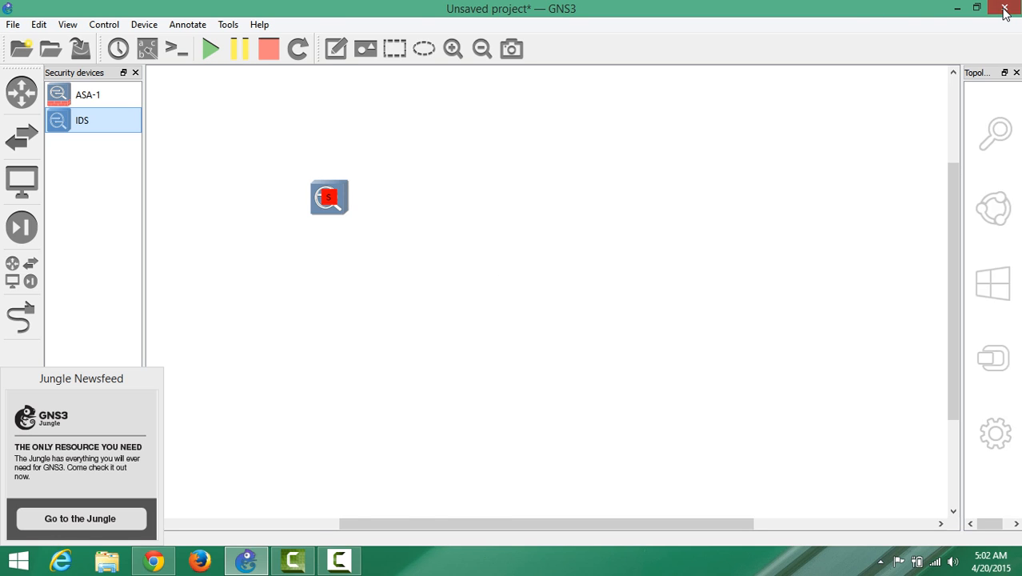
key(alt+Tab)
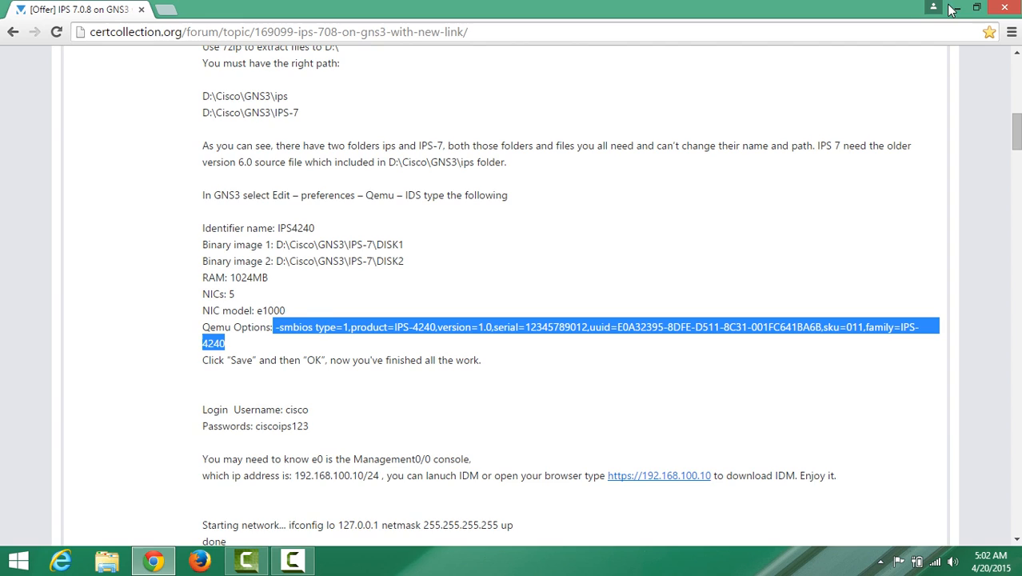
- Relaunch GNS3 from the desktop and skip creating a new project
click(956, 7)
double_click(103, 172)
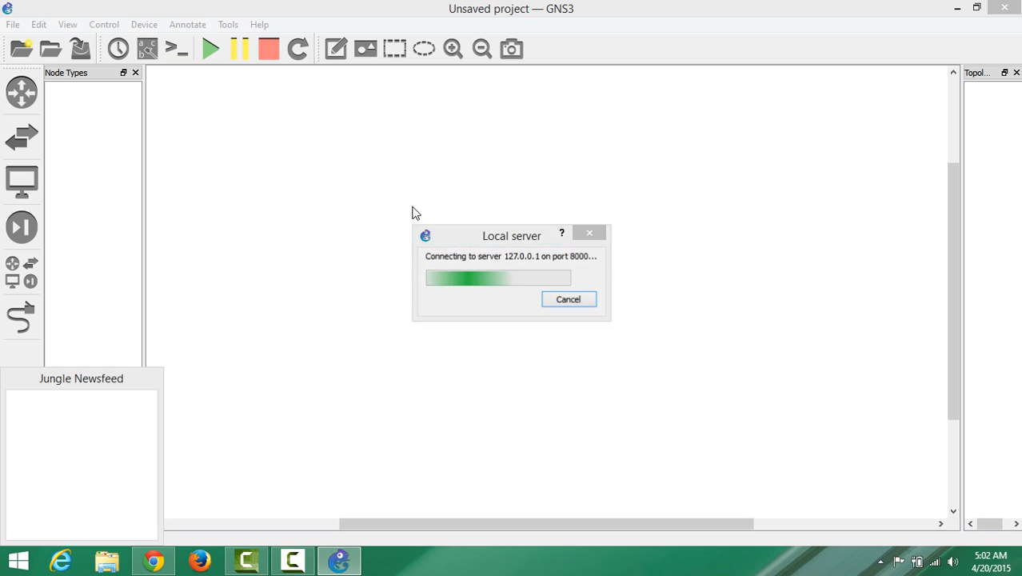
click(636, 326)
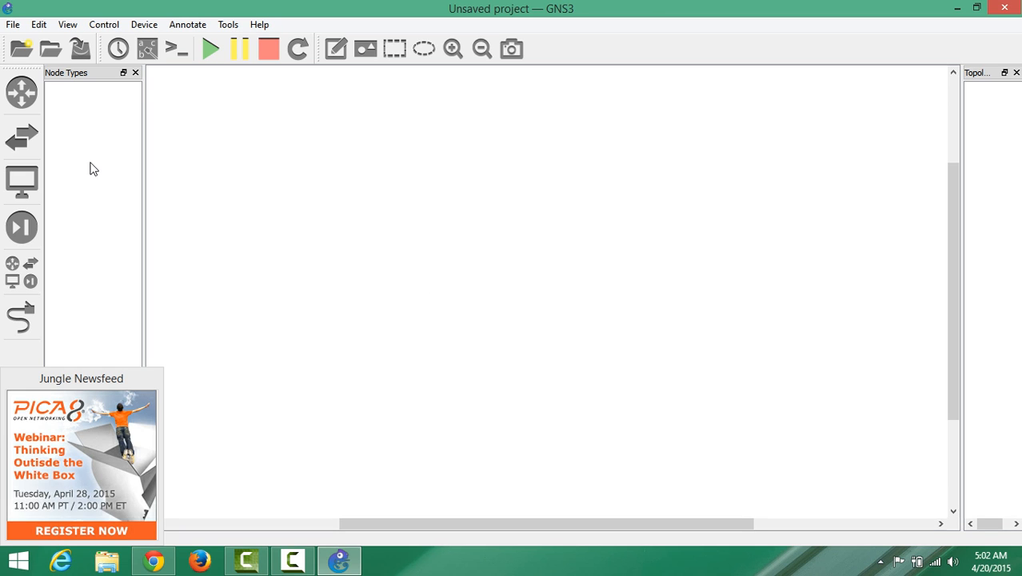
- Place an IDS-1 node from Security devices on the canvas and start all devices
click(22, 228)
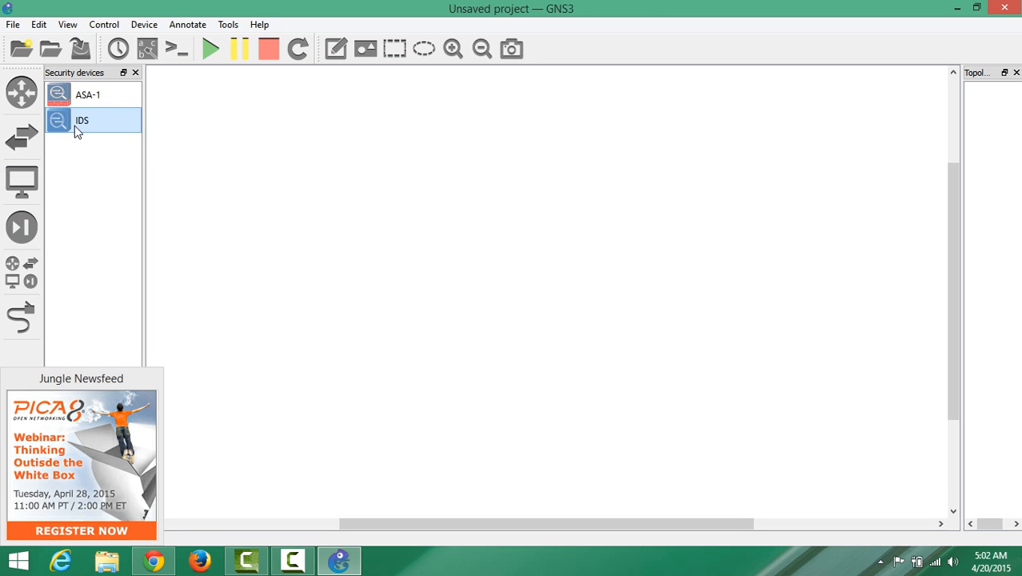
drag(74, 121, 340, 153)
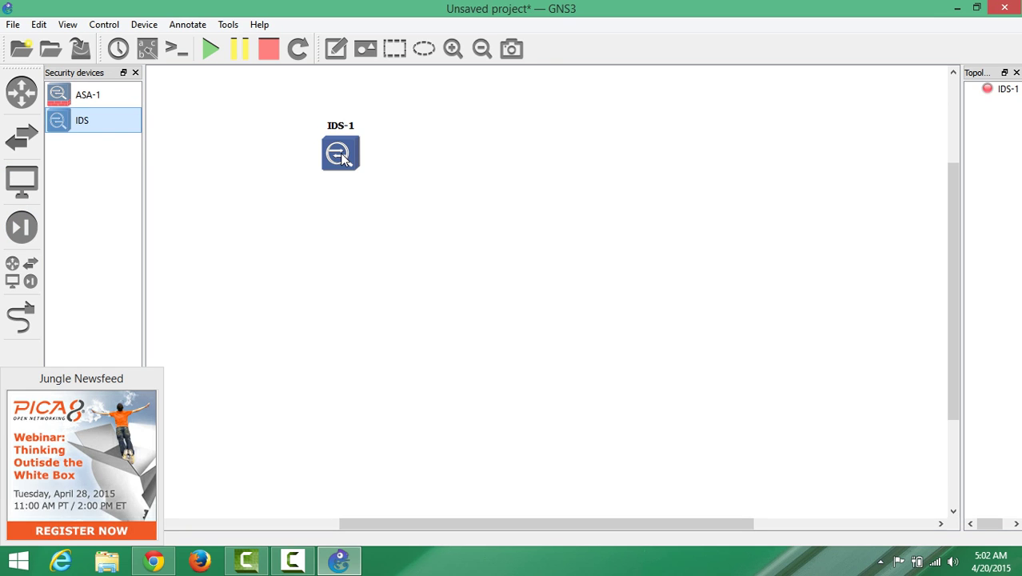
click(213, 47)
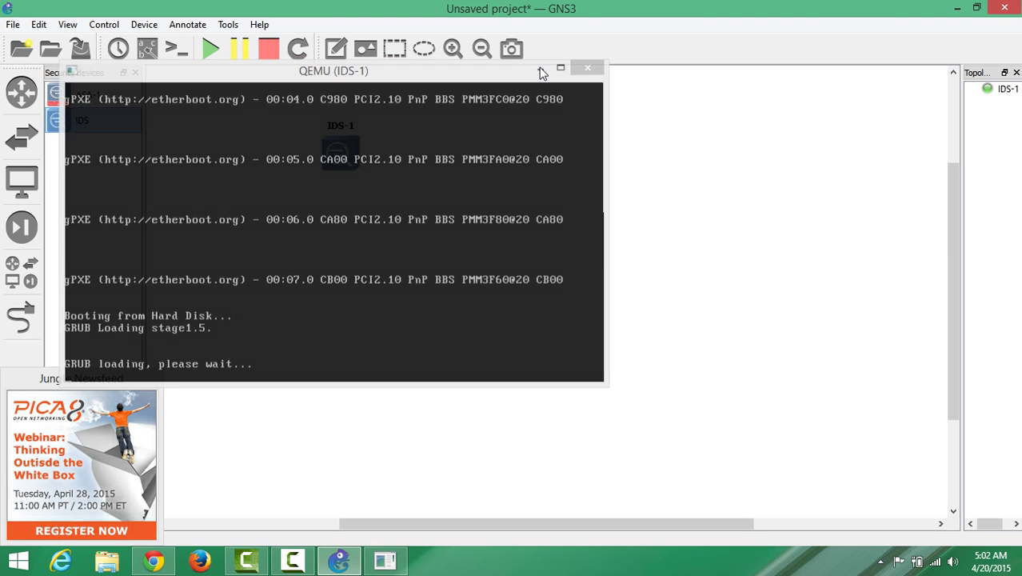
- Start a console session to IDS-1, positioning it beside the hidden QEMU display while the sensor boots
click(542, 69)
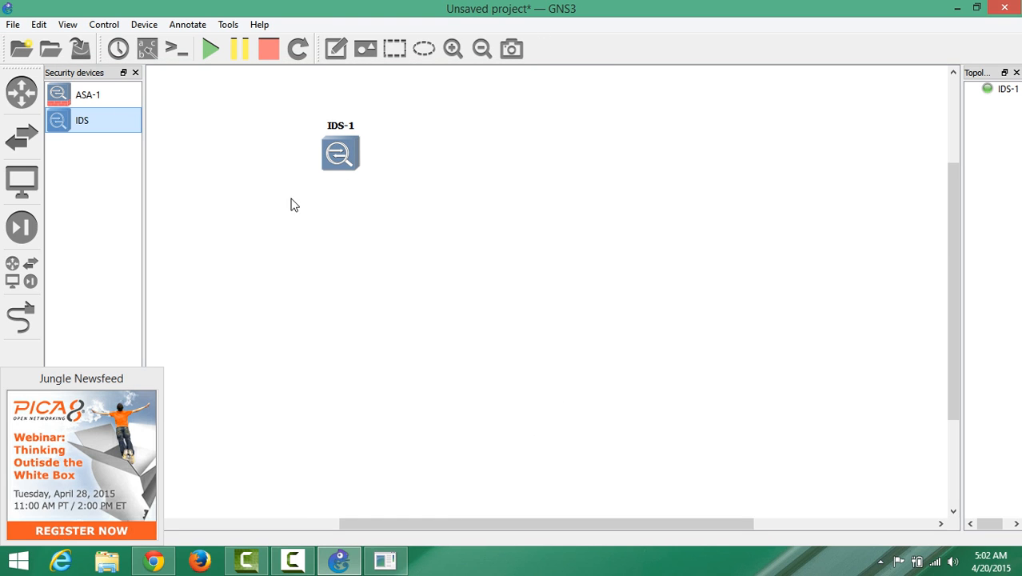
right_click(334, 157)
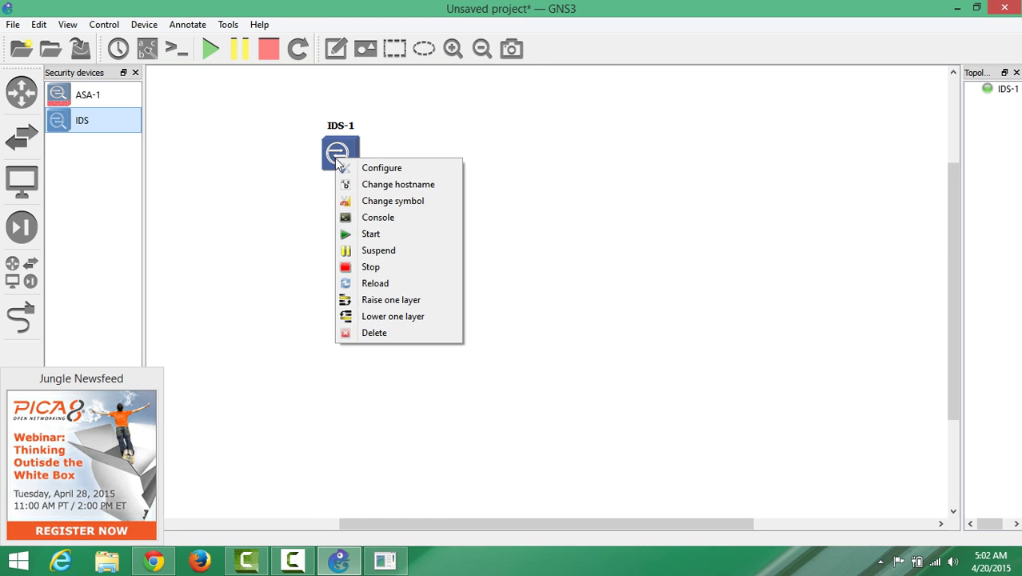
click(356, 222)
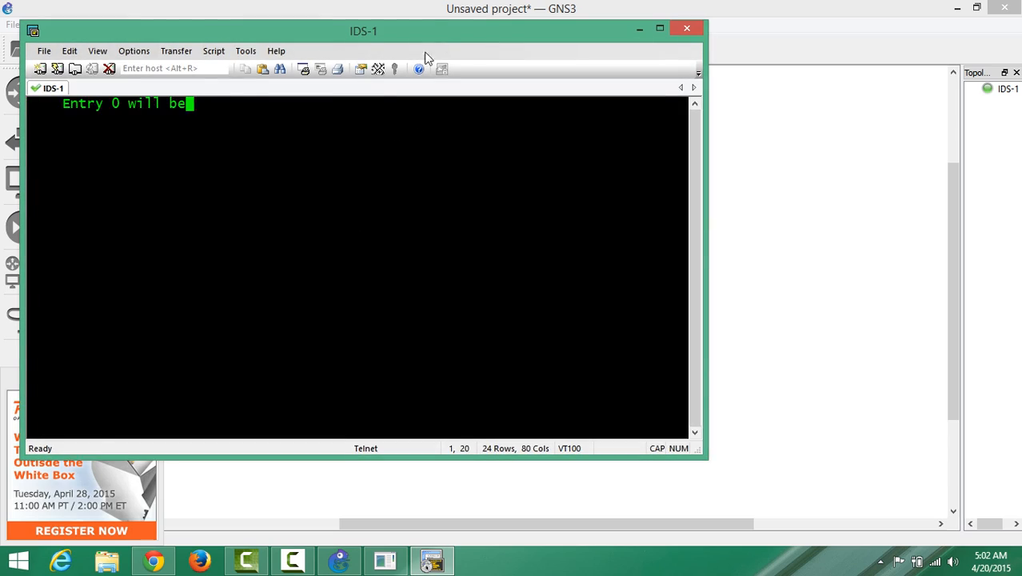
drag(439, 31, 767, 34)
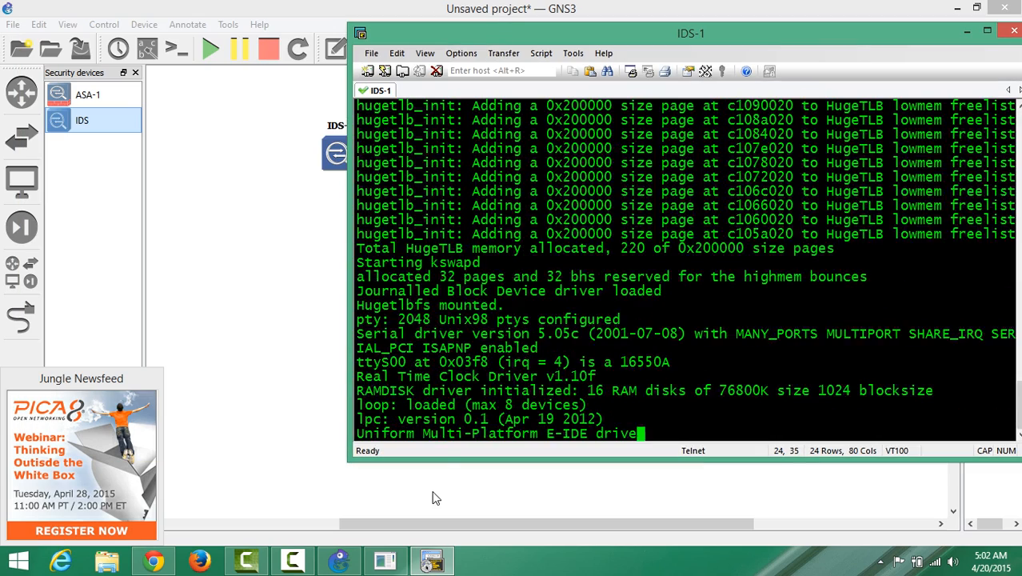
click(340, 565)
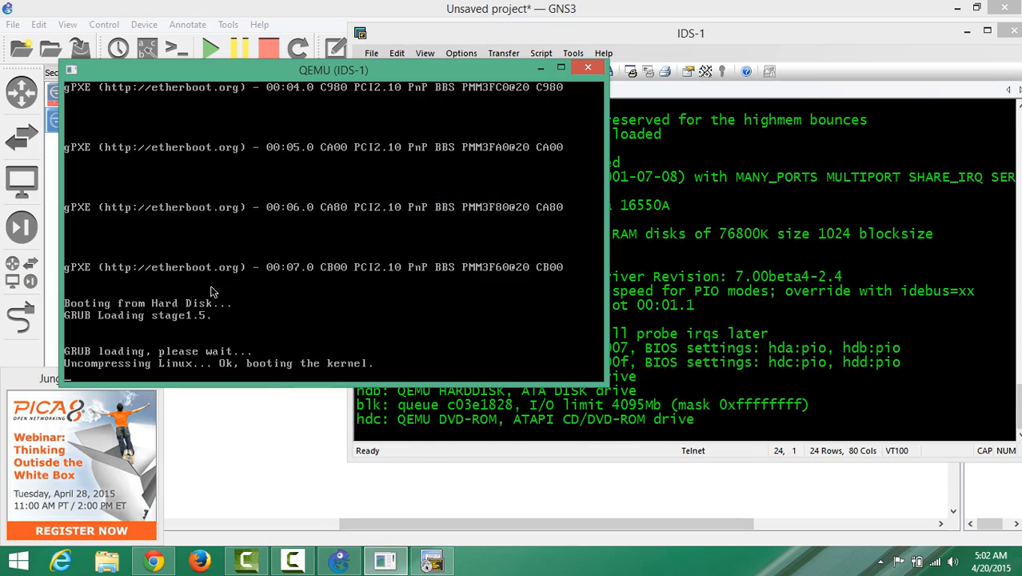
click(544, 72)
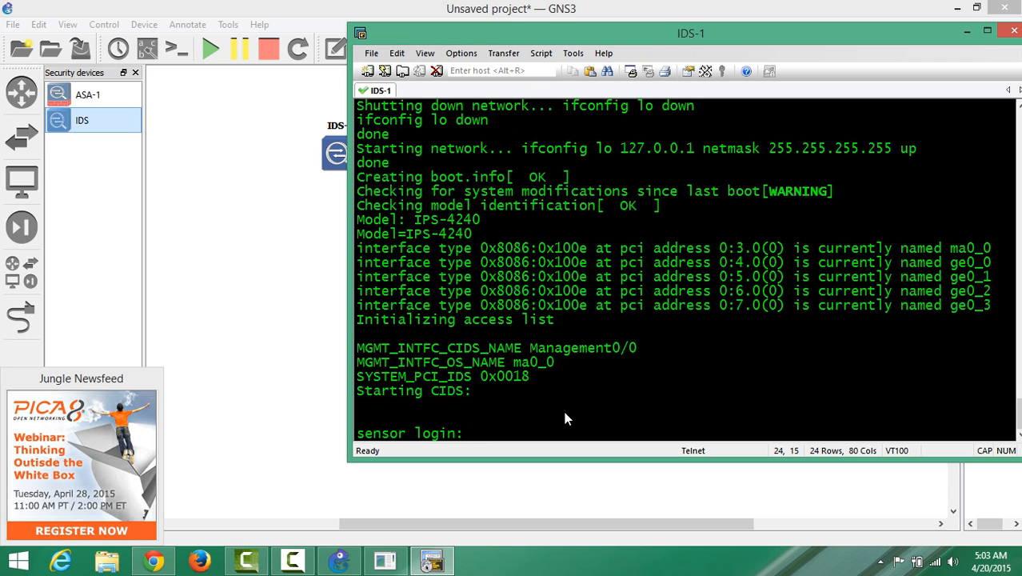
text(CISCO)
- Log in to the sensor as cisco with its password, reaching a fresh sensor# prompt
key(BackSpace)
key(BackSpace)
key(BackSpace)
key(BackSpace)
key(BackSpace)
key(Caps_Lock)
text(ci)
text(so)
key(BackSpace)
key(BackSpace)
text(sco)
key(Return)
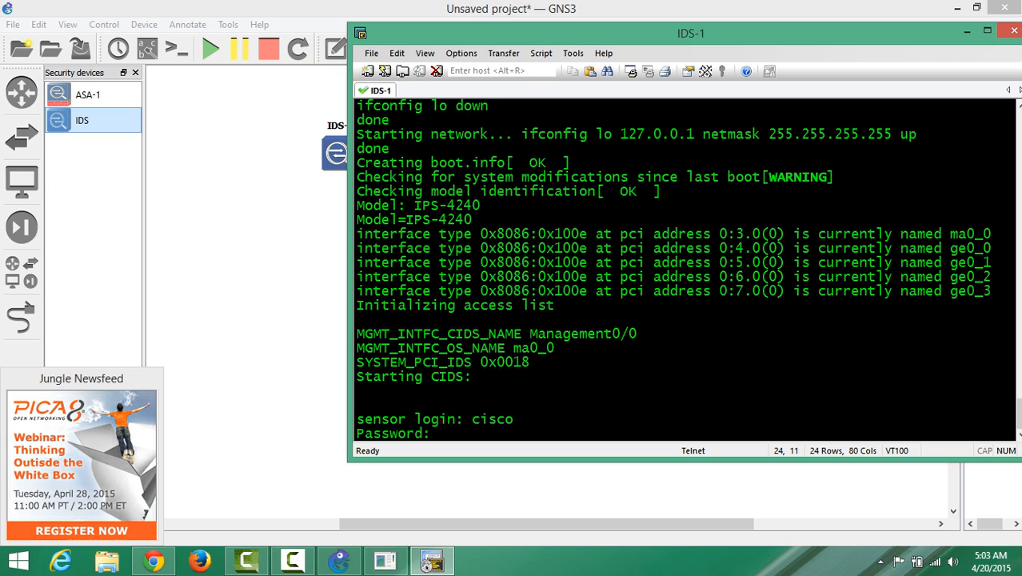
key(Return)
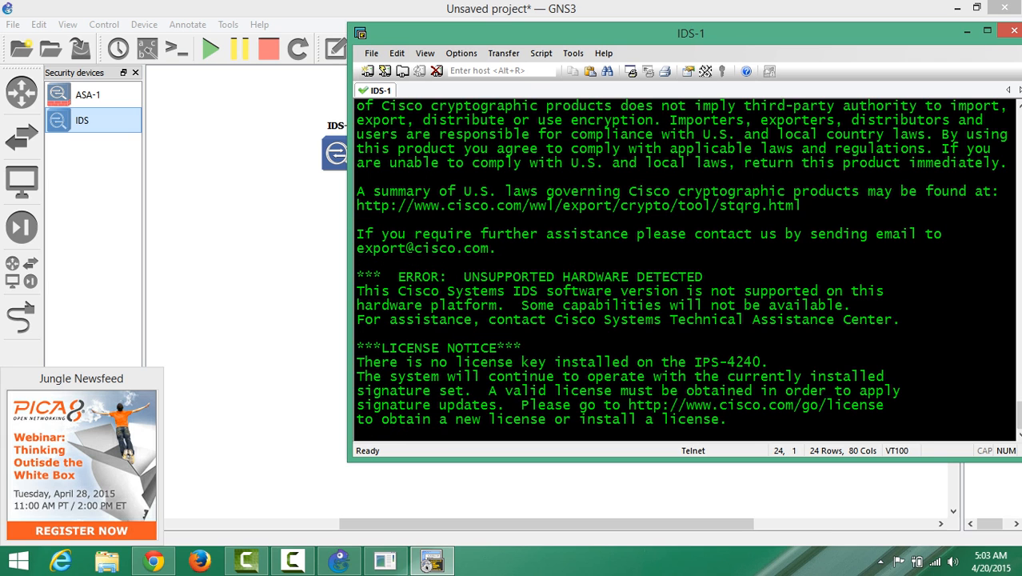
key(Return)
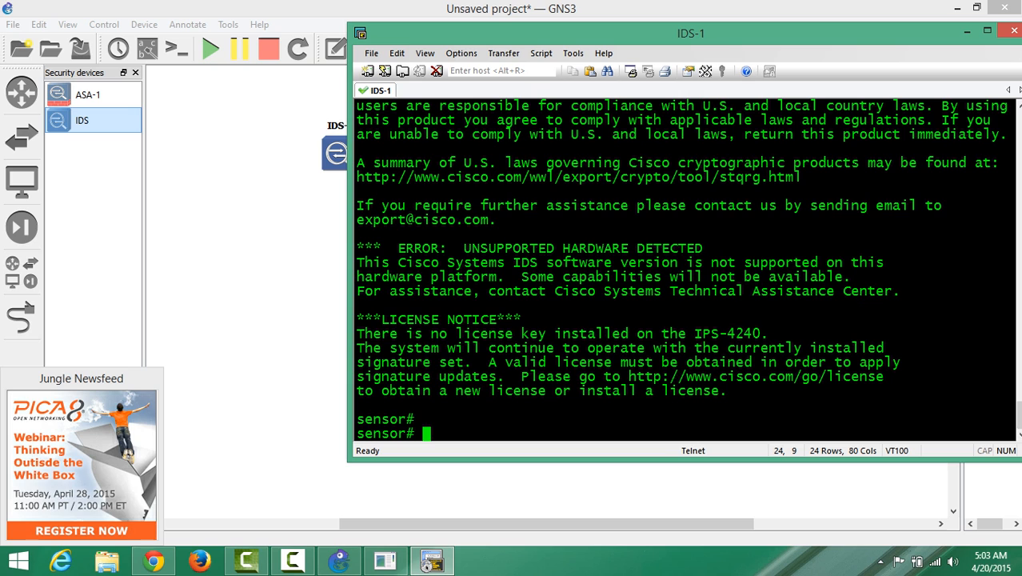
text(sh int)
- Run show interfaces and page through the interface statistics to the end
key(Tab)
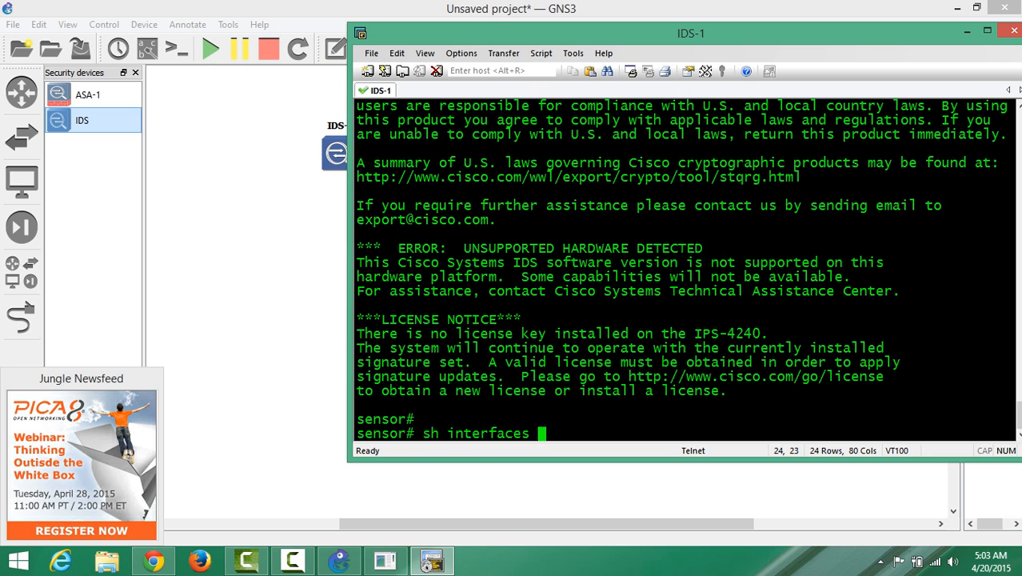
key(Return)
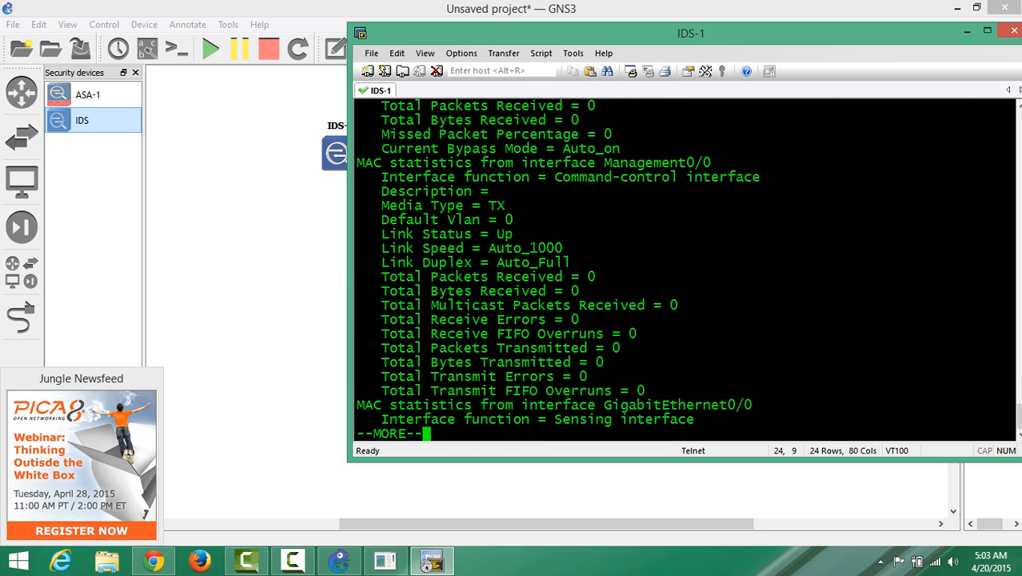
key(Return)
key(Return)
key(Return)
key(Return)
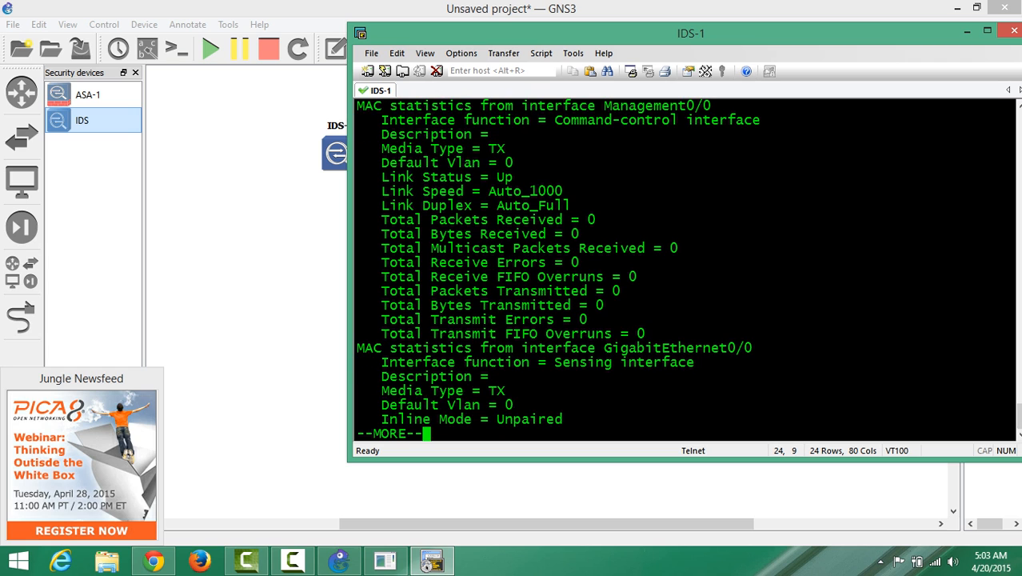
key(Return)
key(Return)
key(Return)
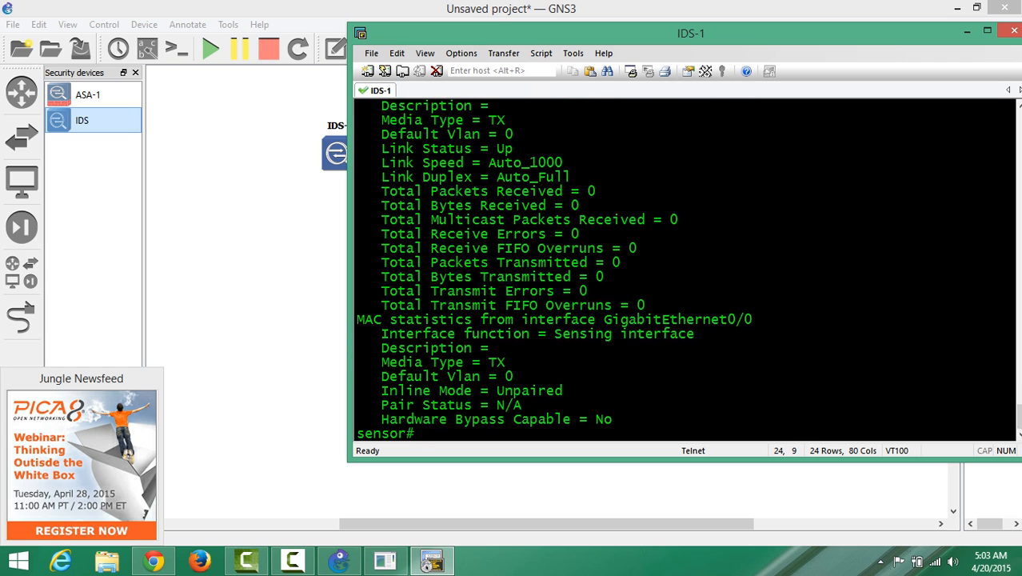
text(sh version)
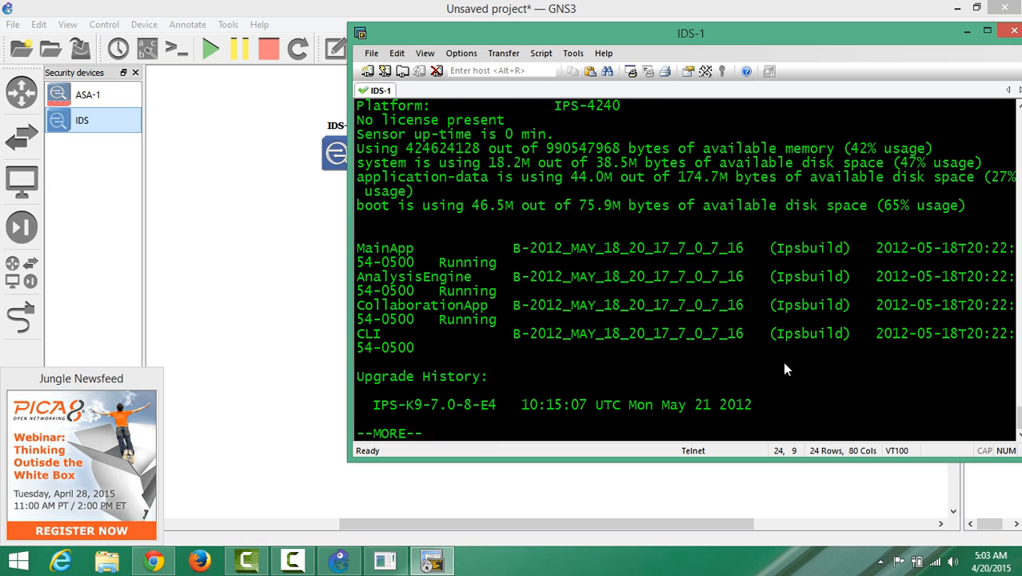
scroll(1017, 408, up, 5)
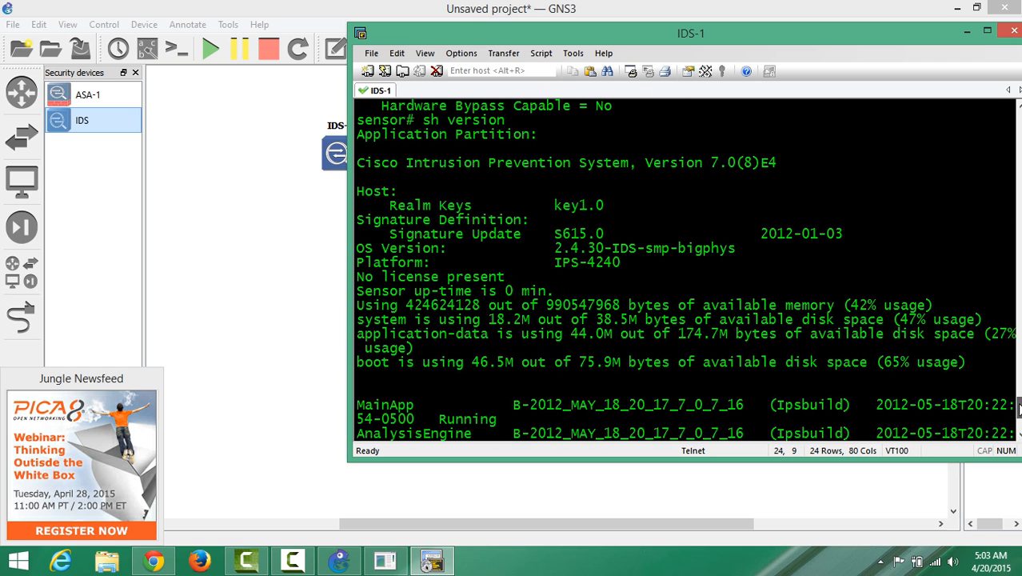
scroll(1017, 408, up, 1)
drag(713, 191, 781, 190)
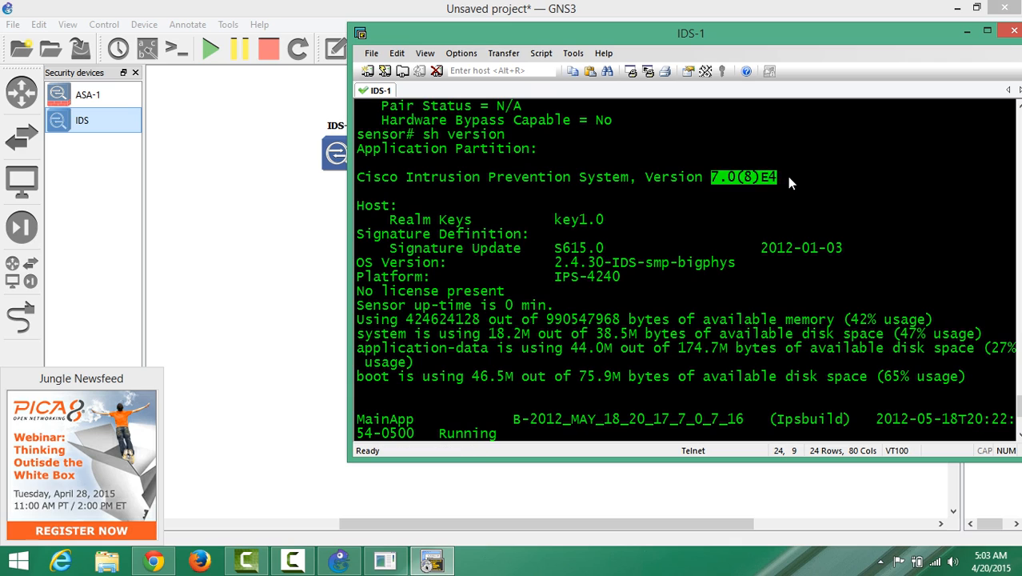
- Review the show version output confirming Cisco IPS 7.0(8)E4, then clear the version highlight
click(789, 182)
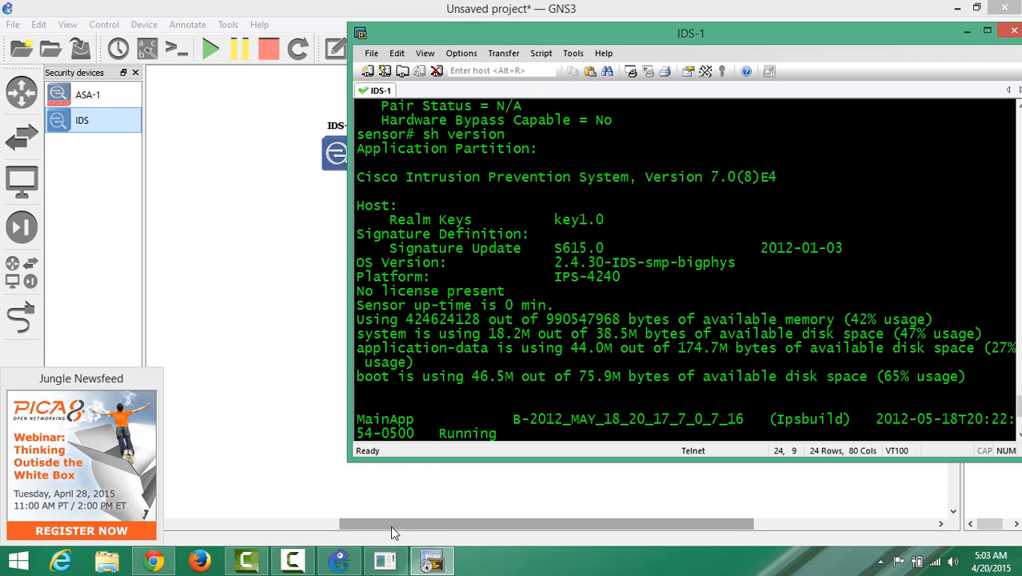
mouse_move(293, 561)
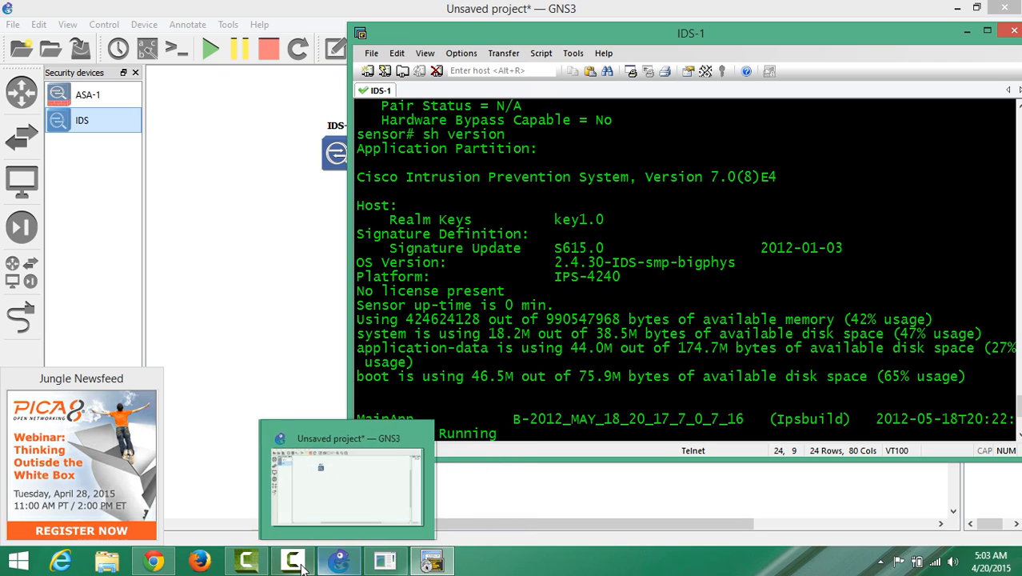
click(431, 561)
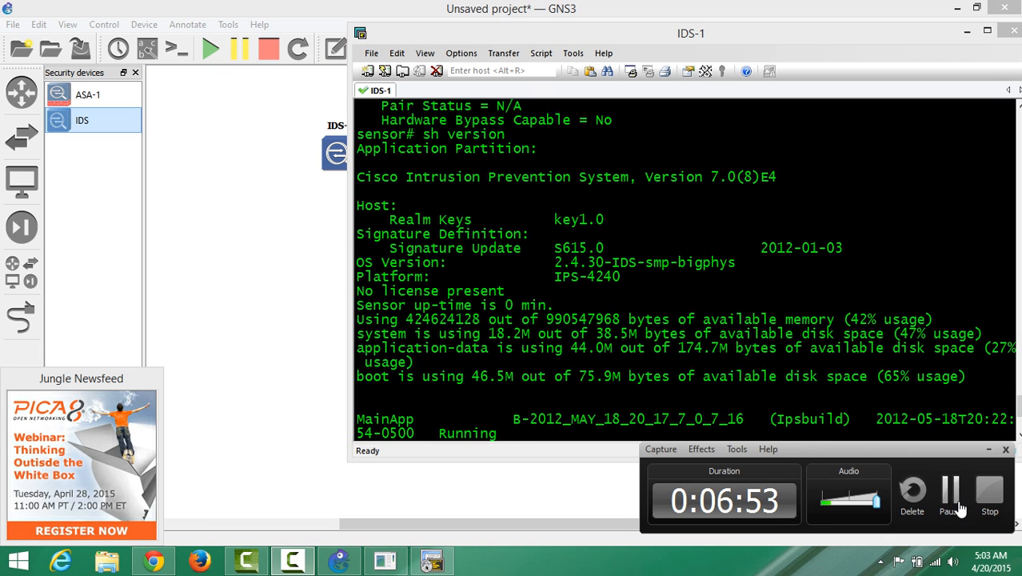